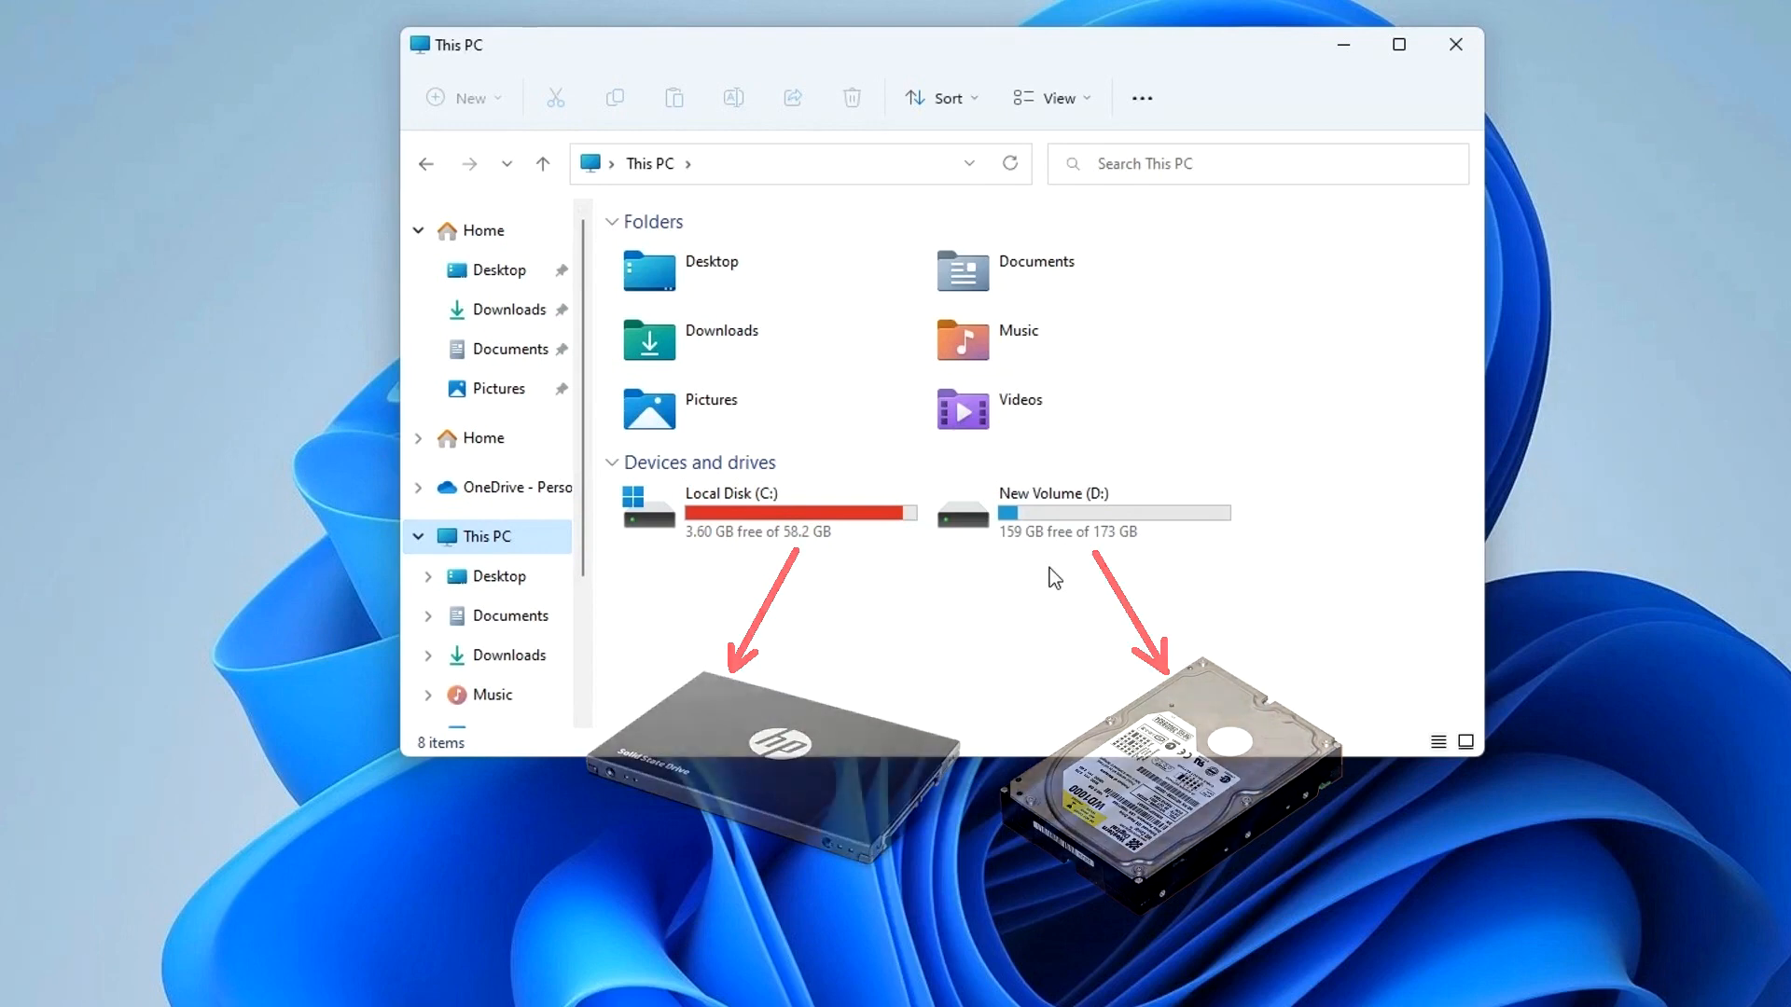
# View the folders and files stored on New Volume (D:), return to This PC and close the window
pyautogui.doubleClick(1071, 517)
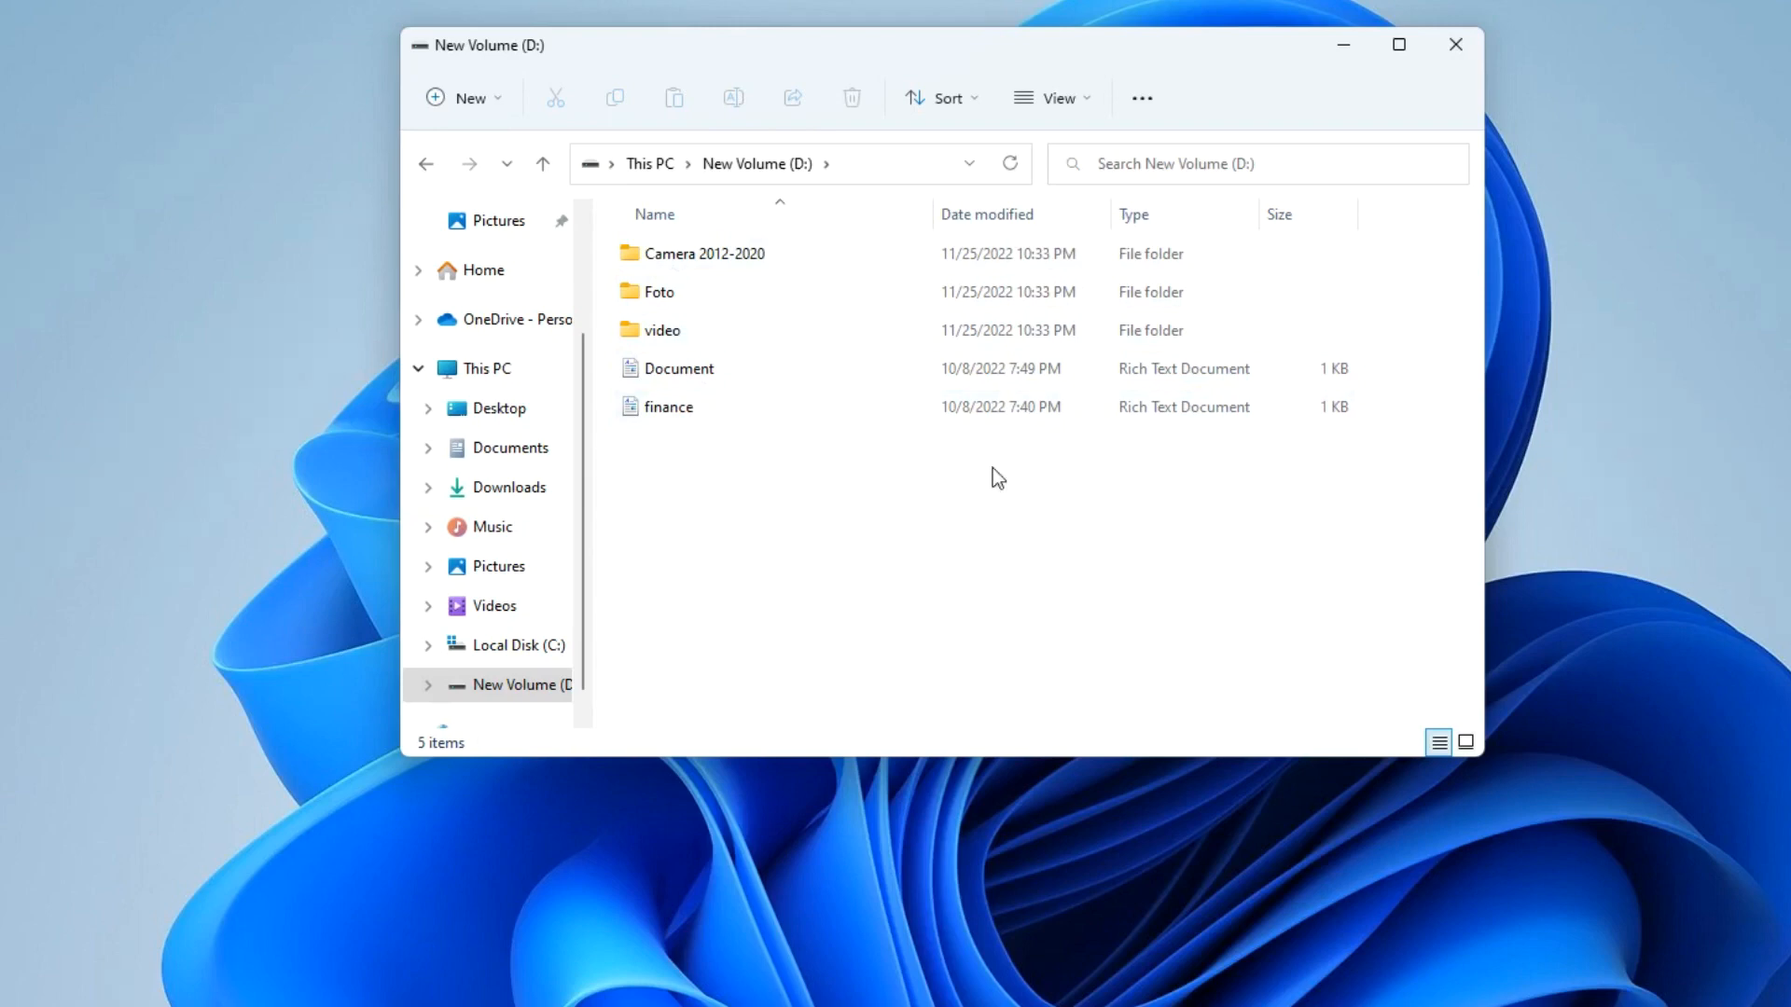
pyautogui.hotkey('alt', 'Left')
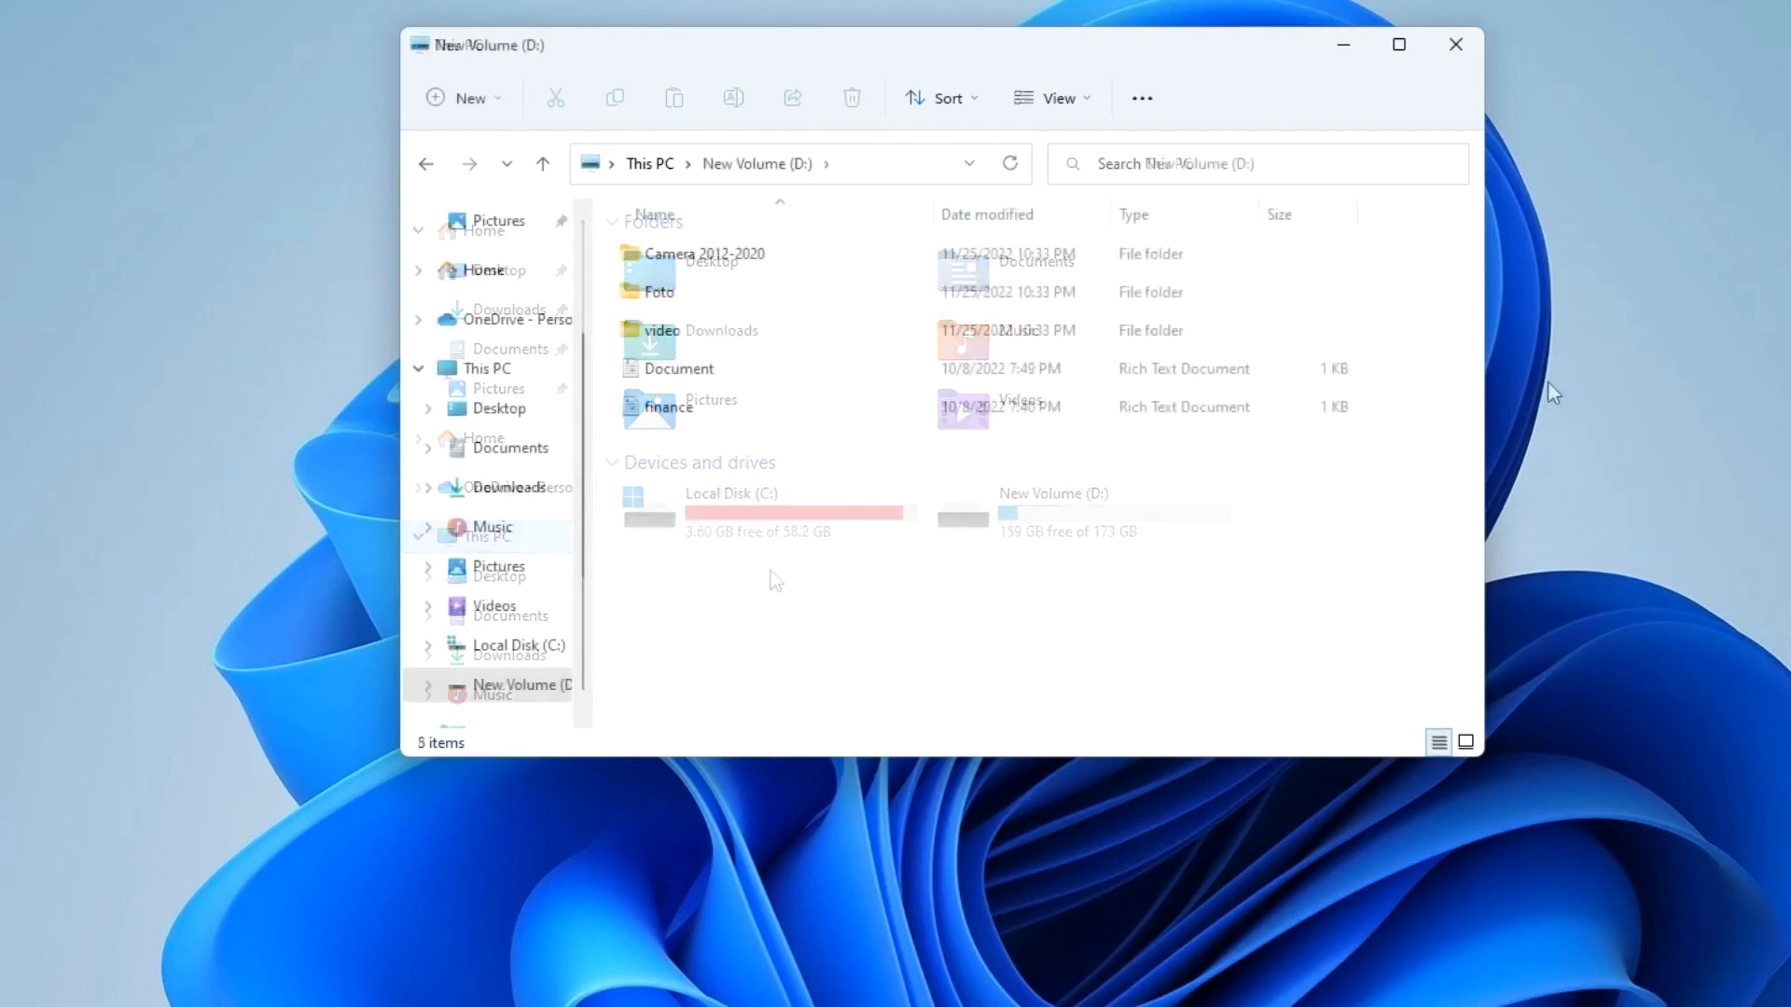
pyautogui.click(1457, 45)
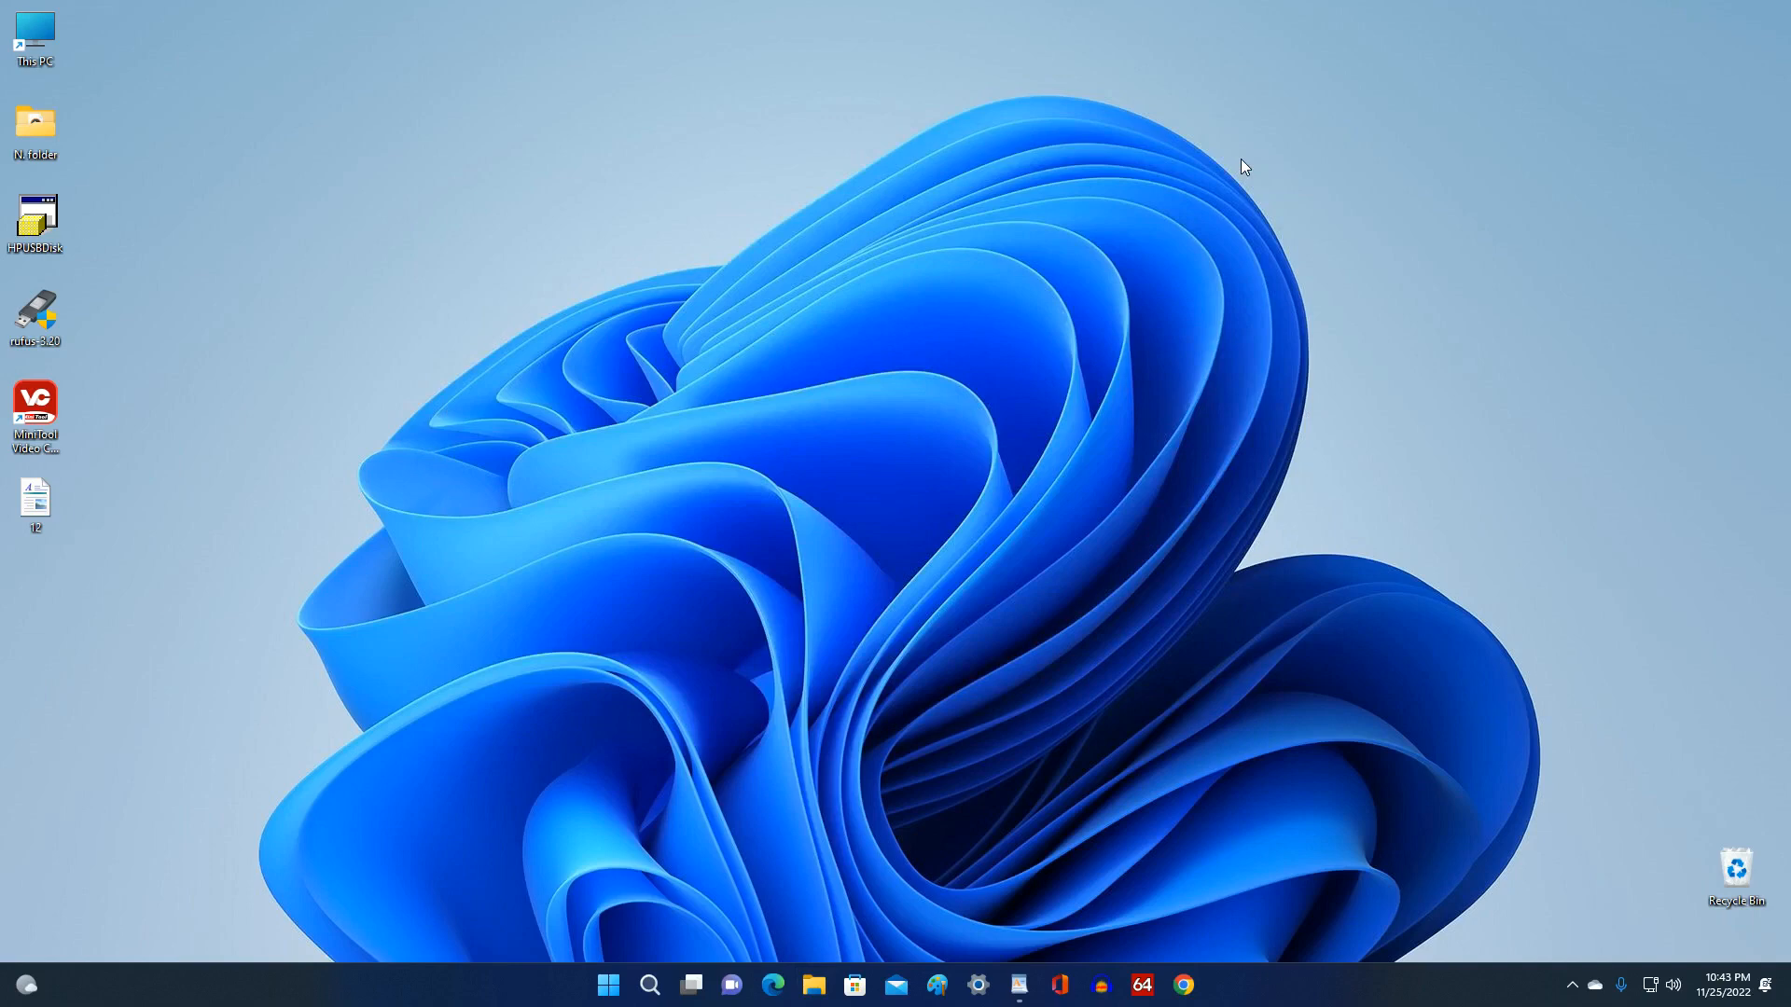
# Open Disk Management in a widened, repositioned window and check whether the C: volume offers Extend Volume
pyautogui.rightClick(607, 986)
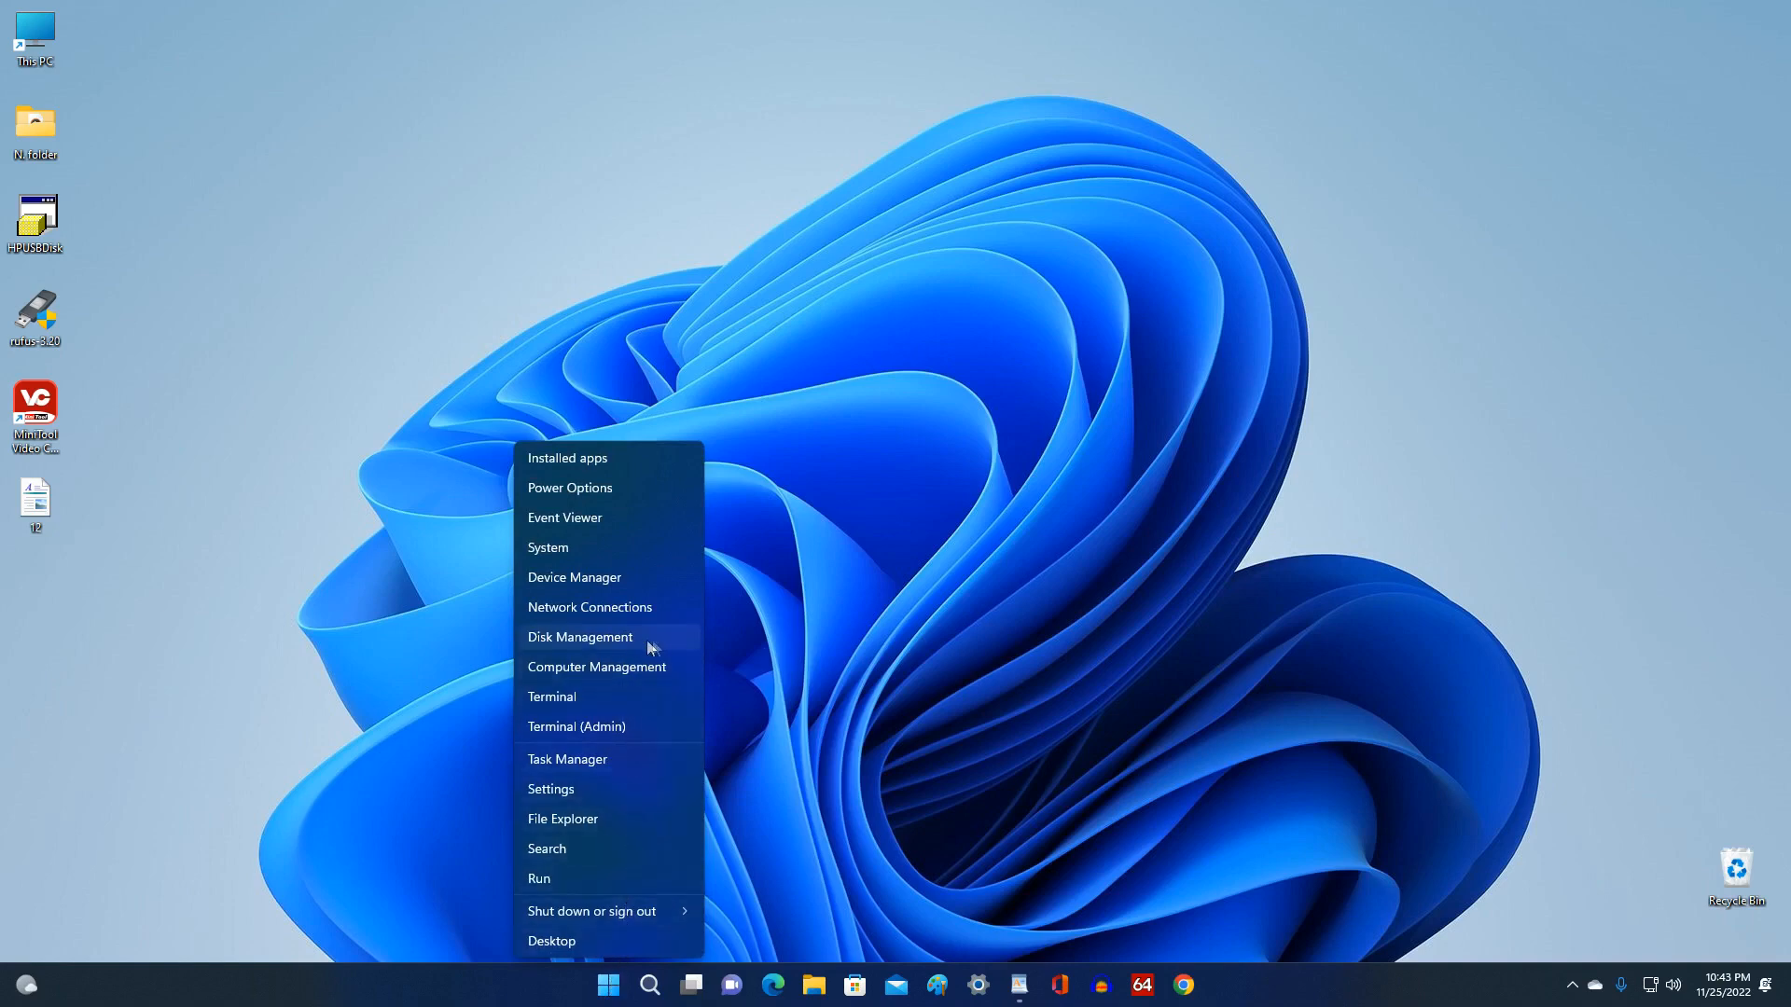
pyautogui.click(675, 640)
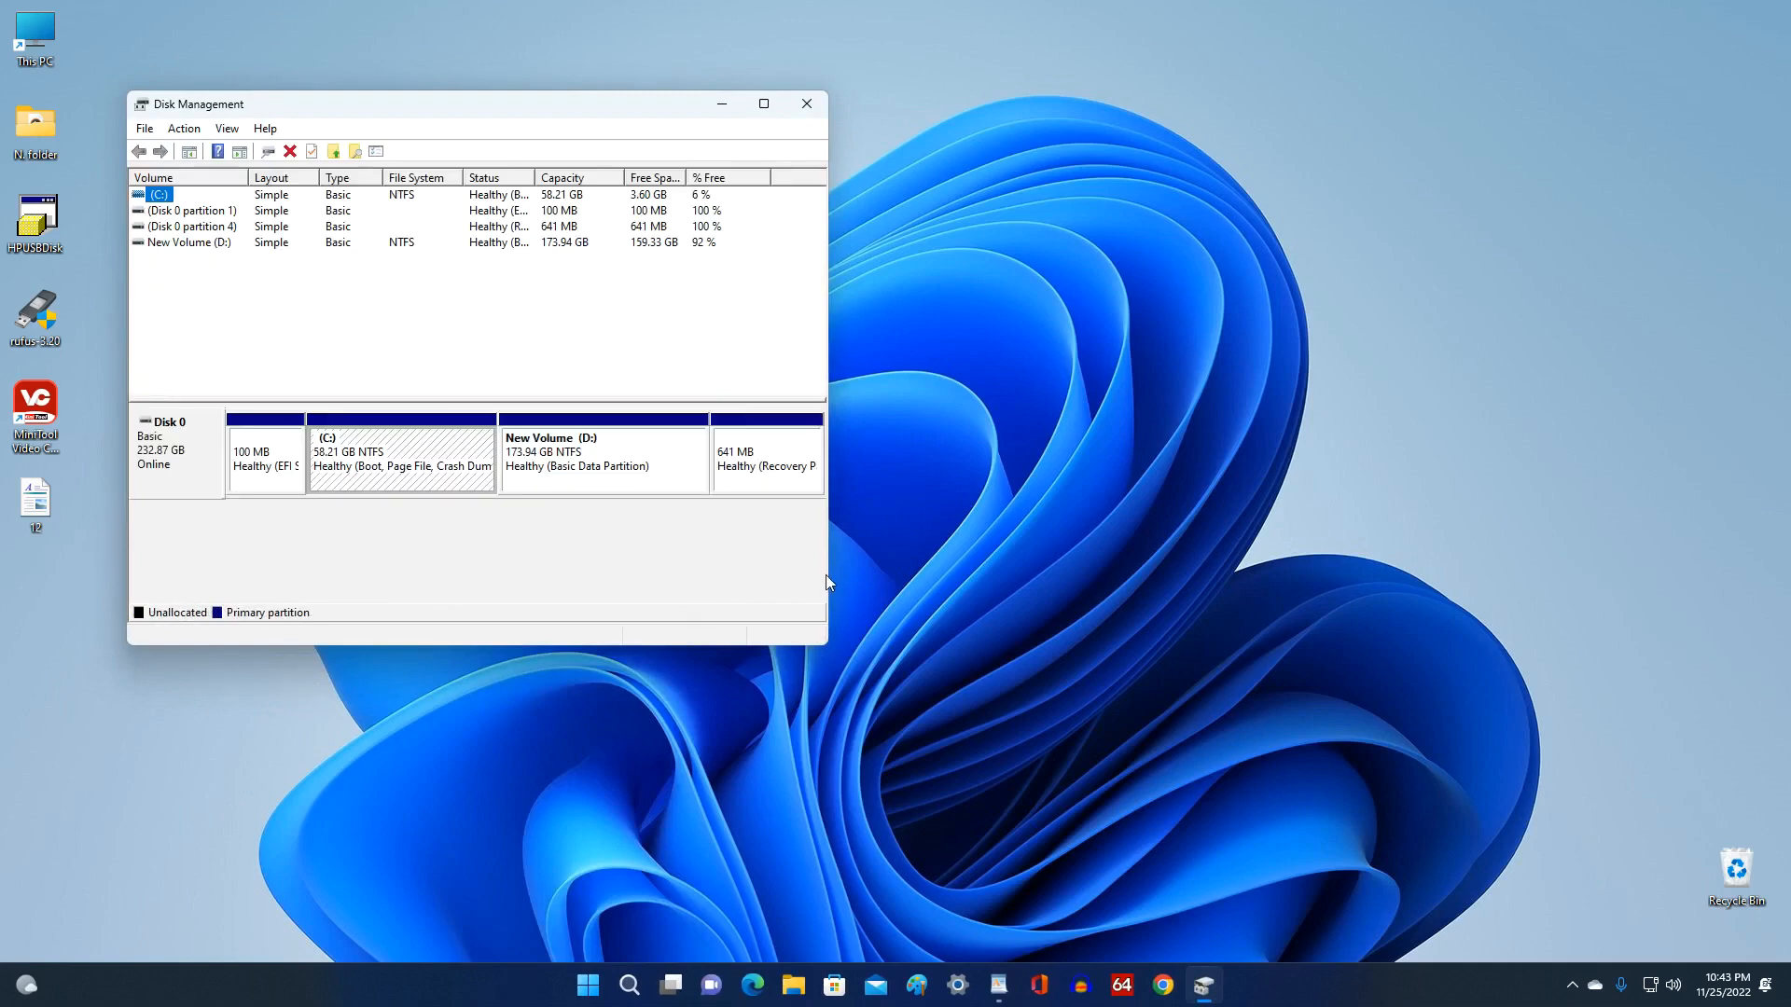
pyautogui.moveTo(830, 577); pyautogui.dragTo(1075, 590)
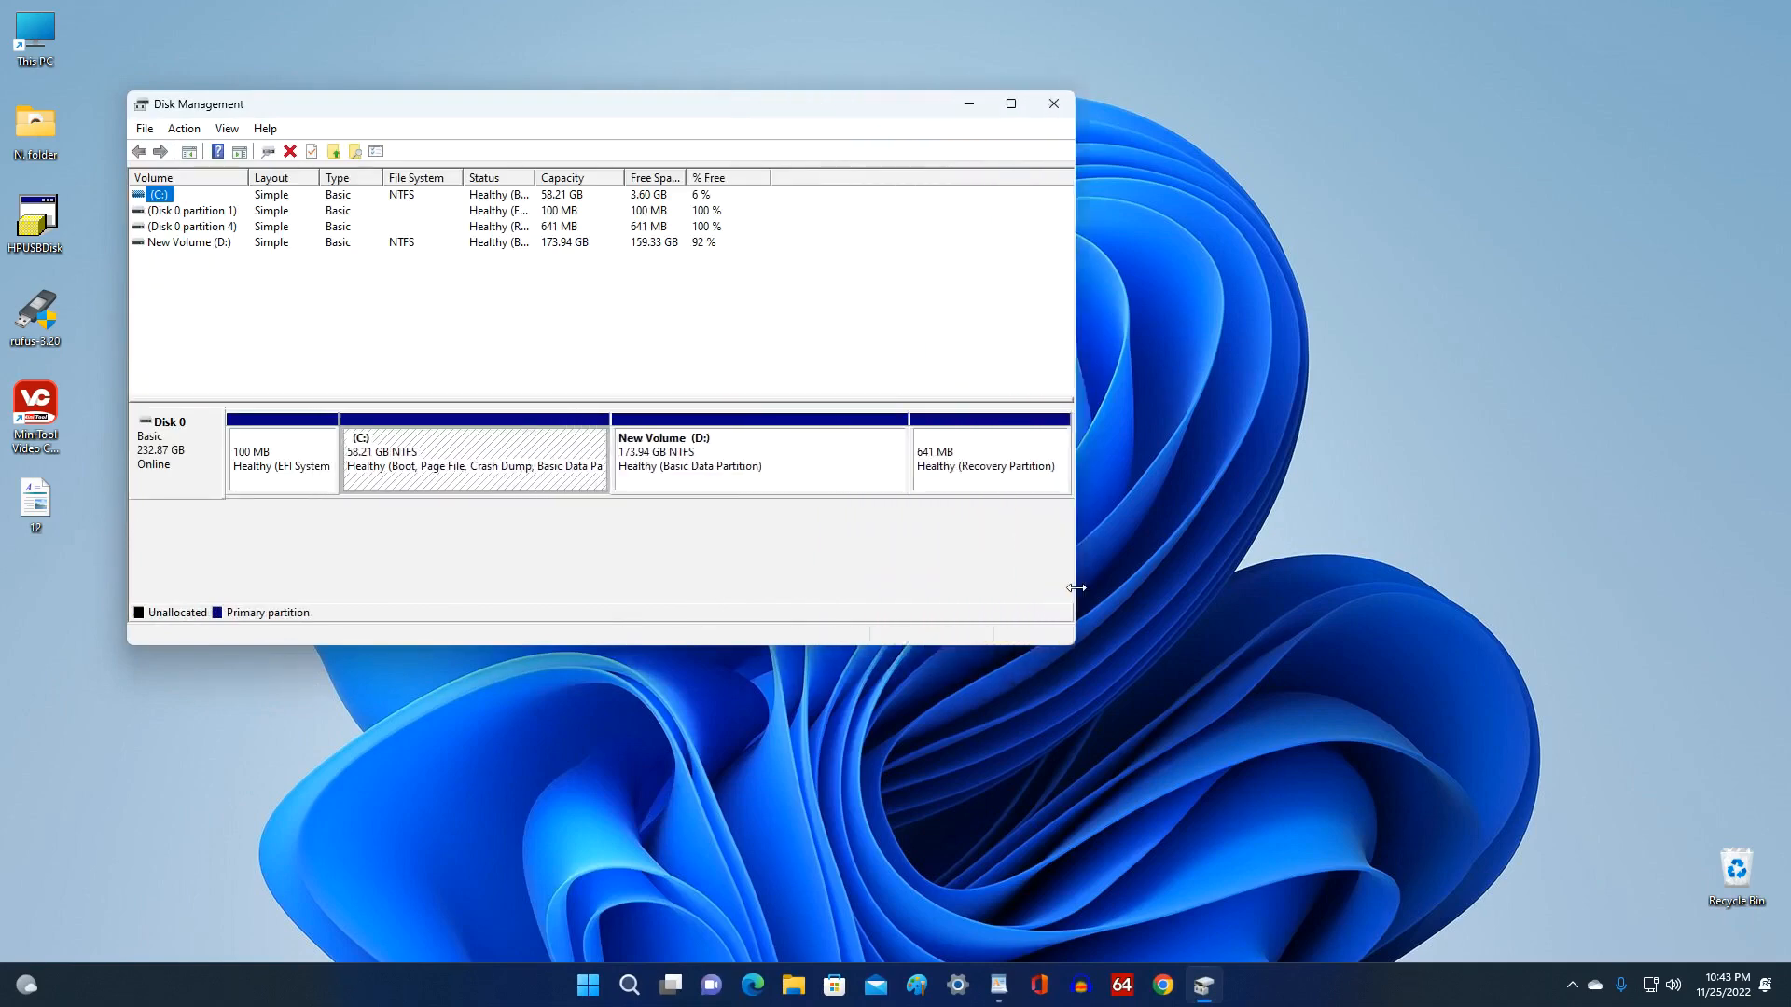
pyautogui.moveTo(663, 106); pyautogui.dragTo(888, 193)
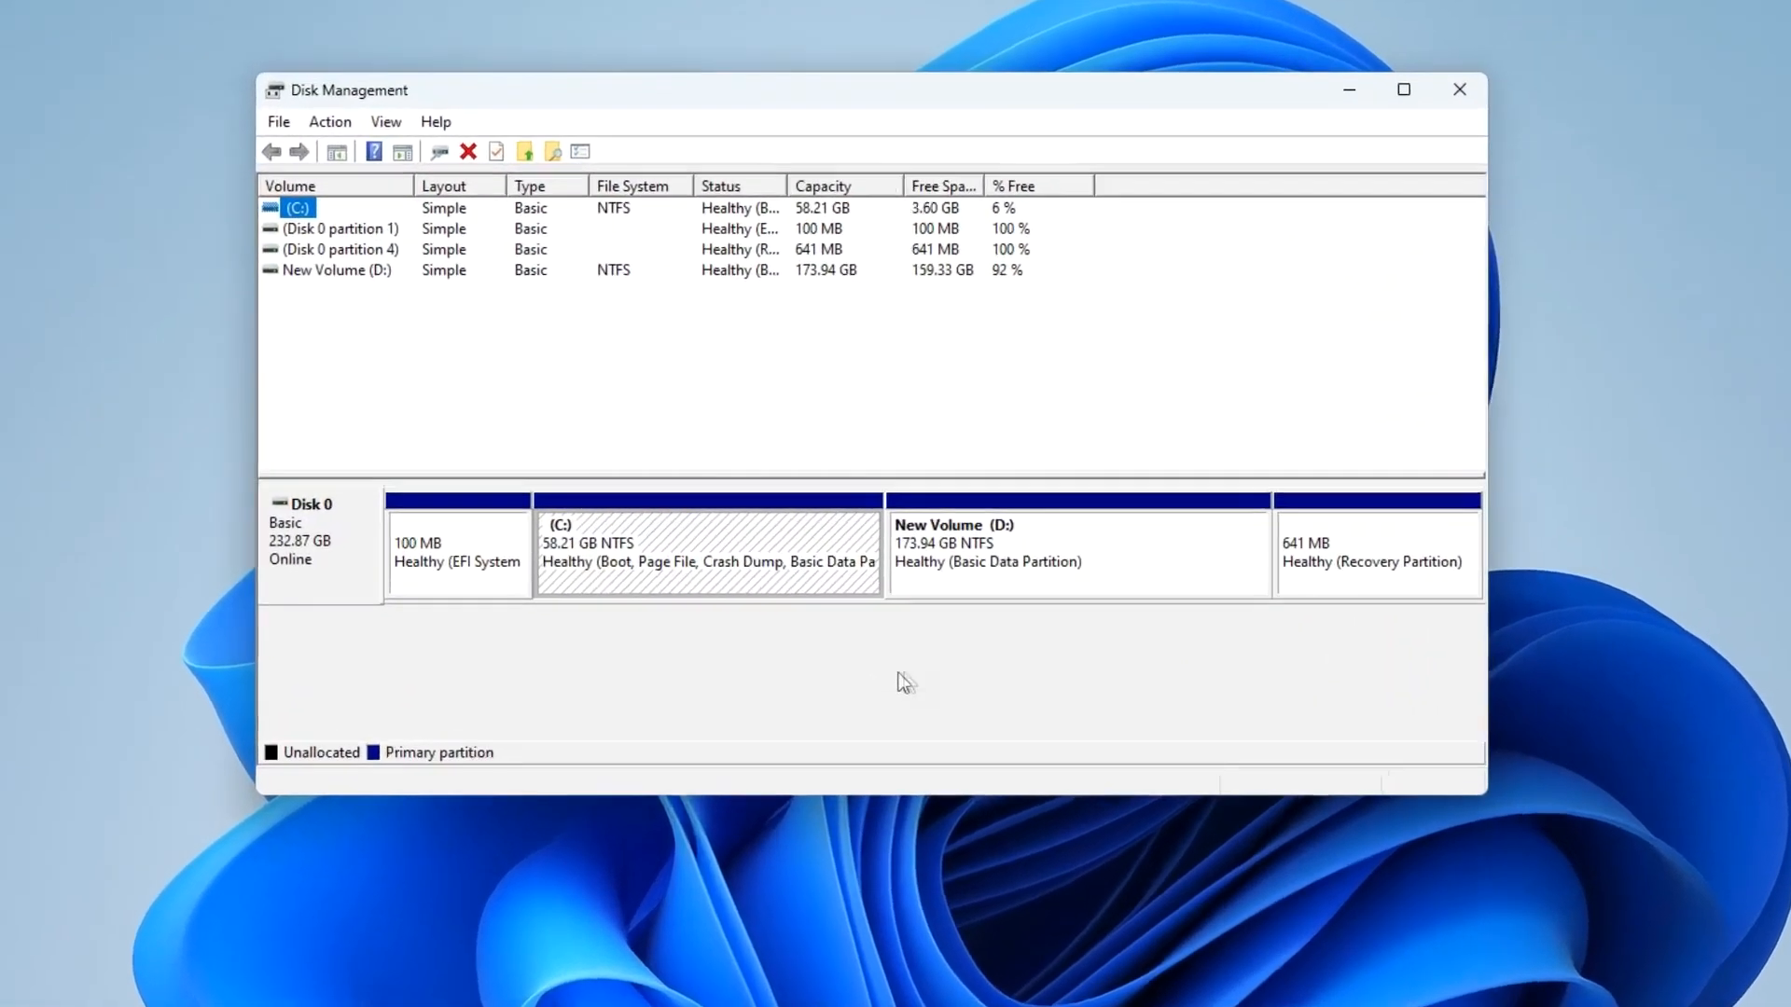
pyautogui.rightClick(780, 539)
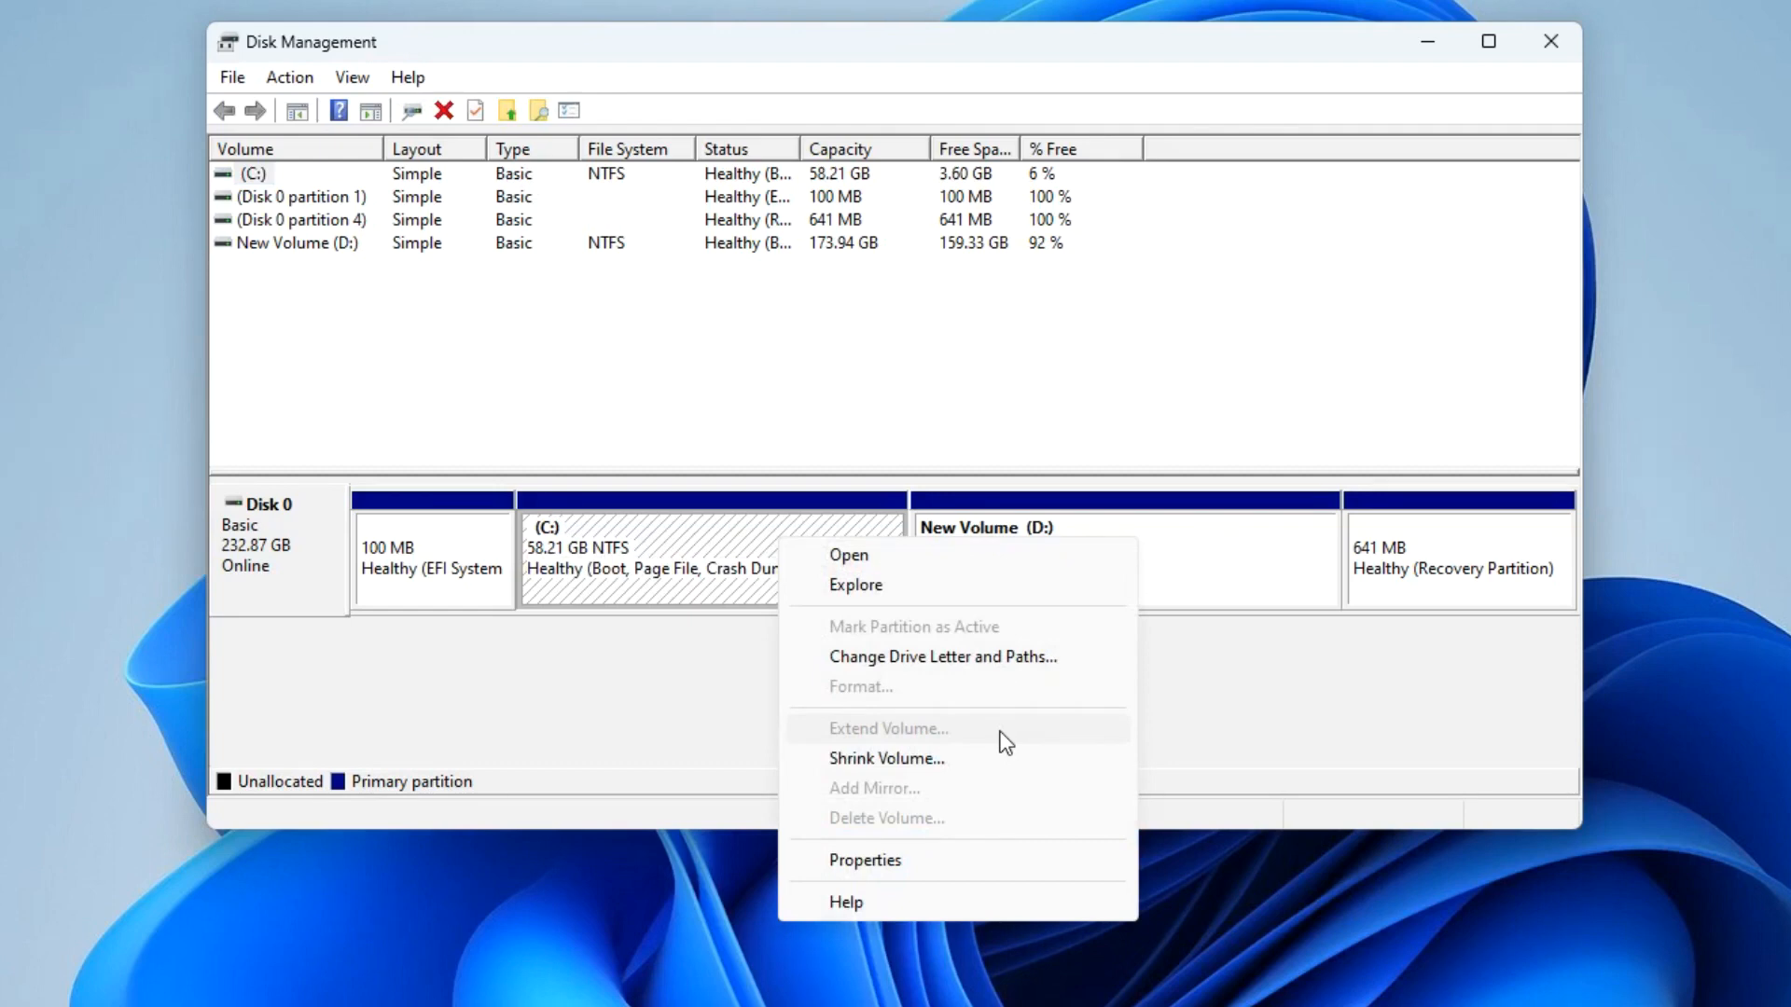
pyautogui.click(1178, 739)
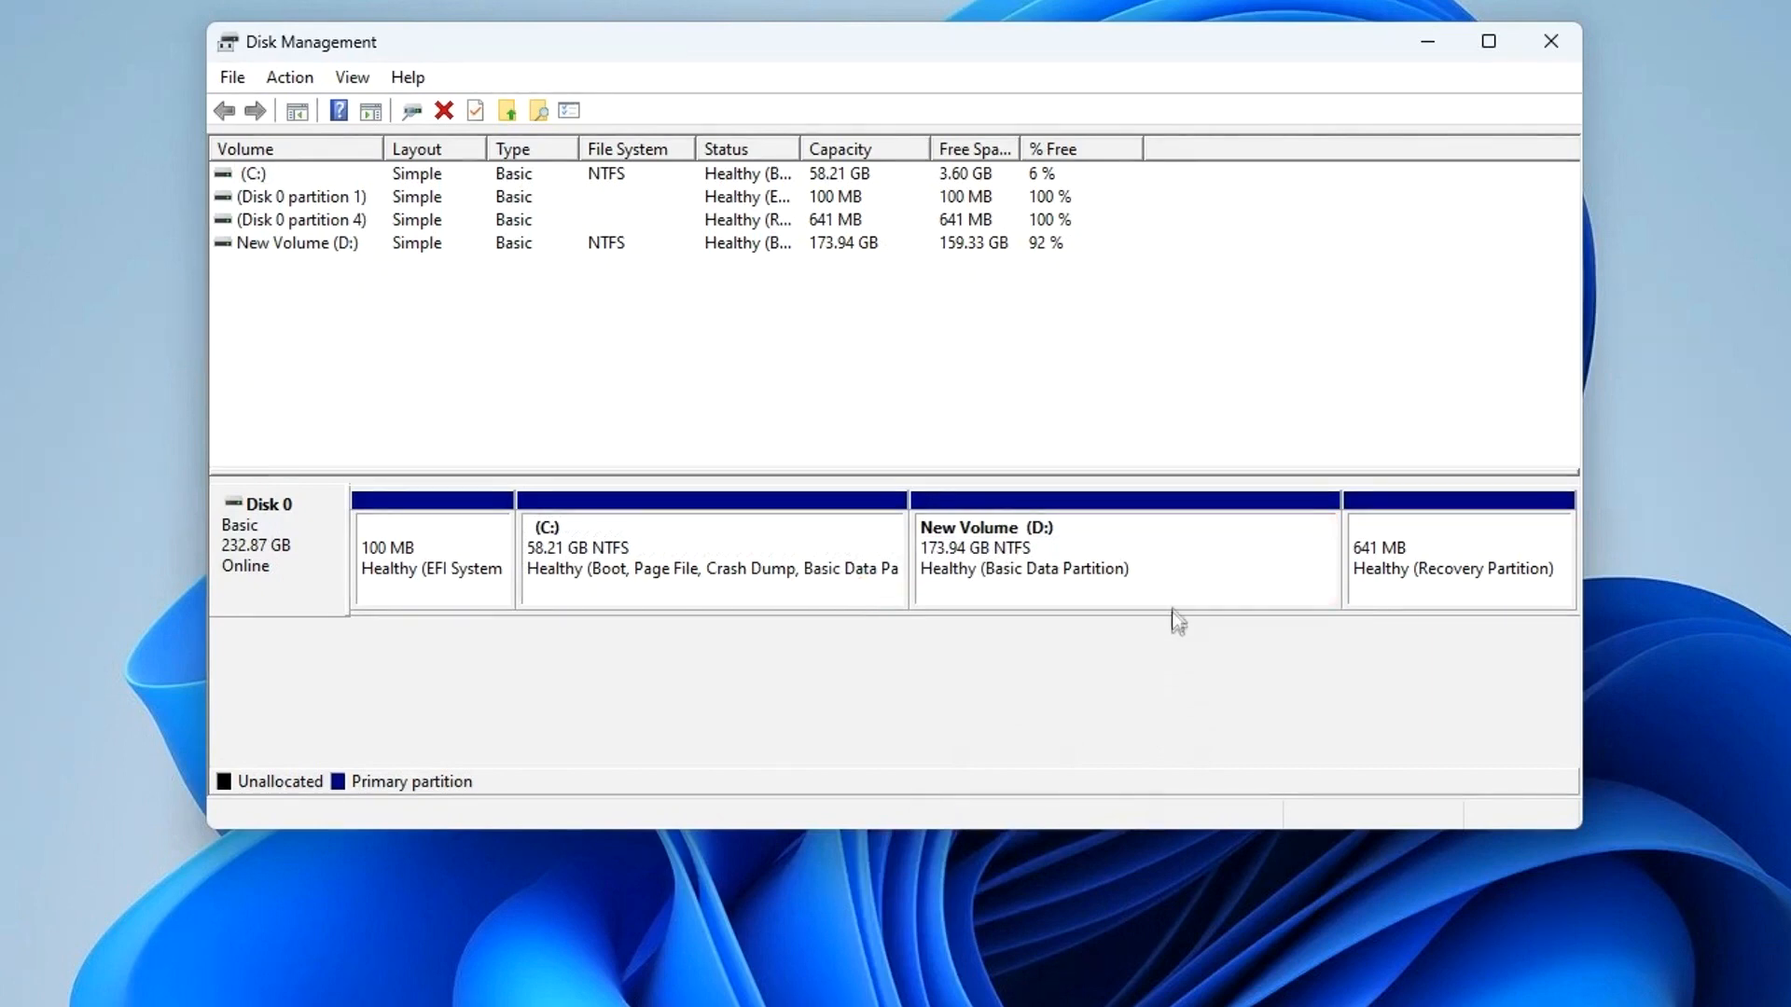
# Shrink New Volume (D:) by 100000 MB
pyautogui.rightClick(1182, 566)
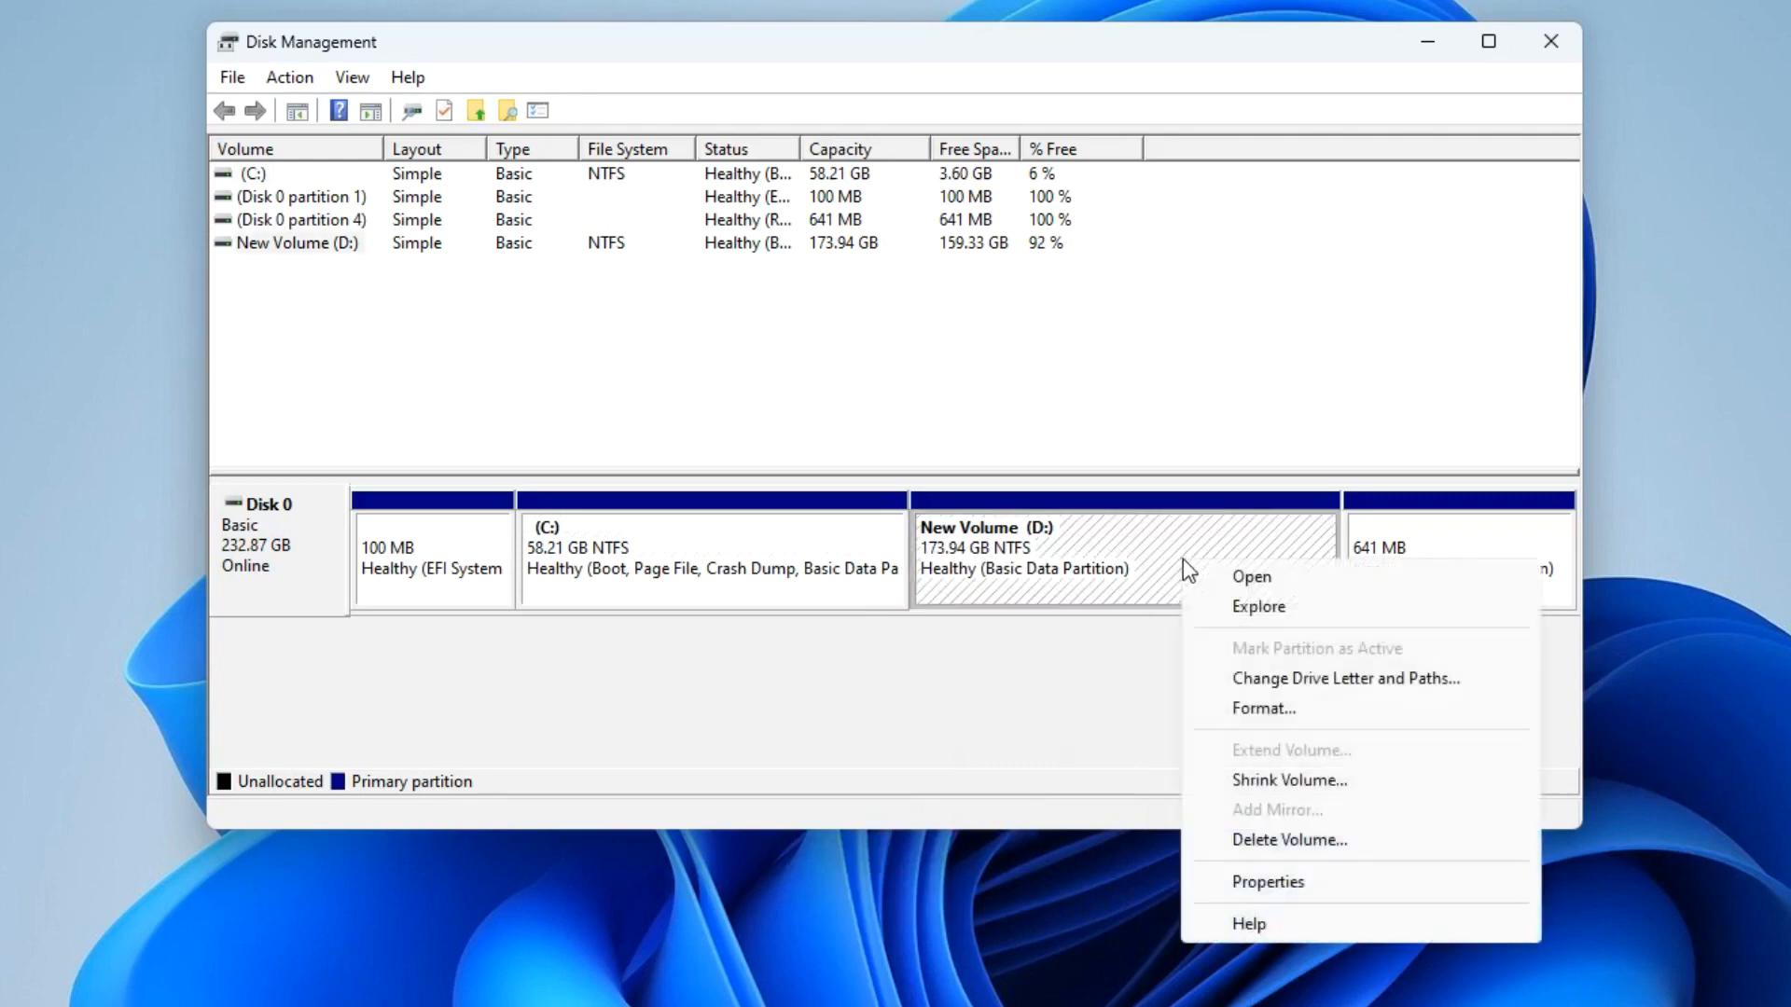
pyautogui.click(1391, 792)
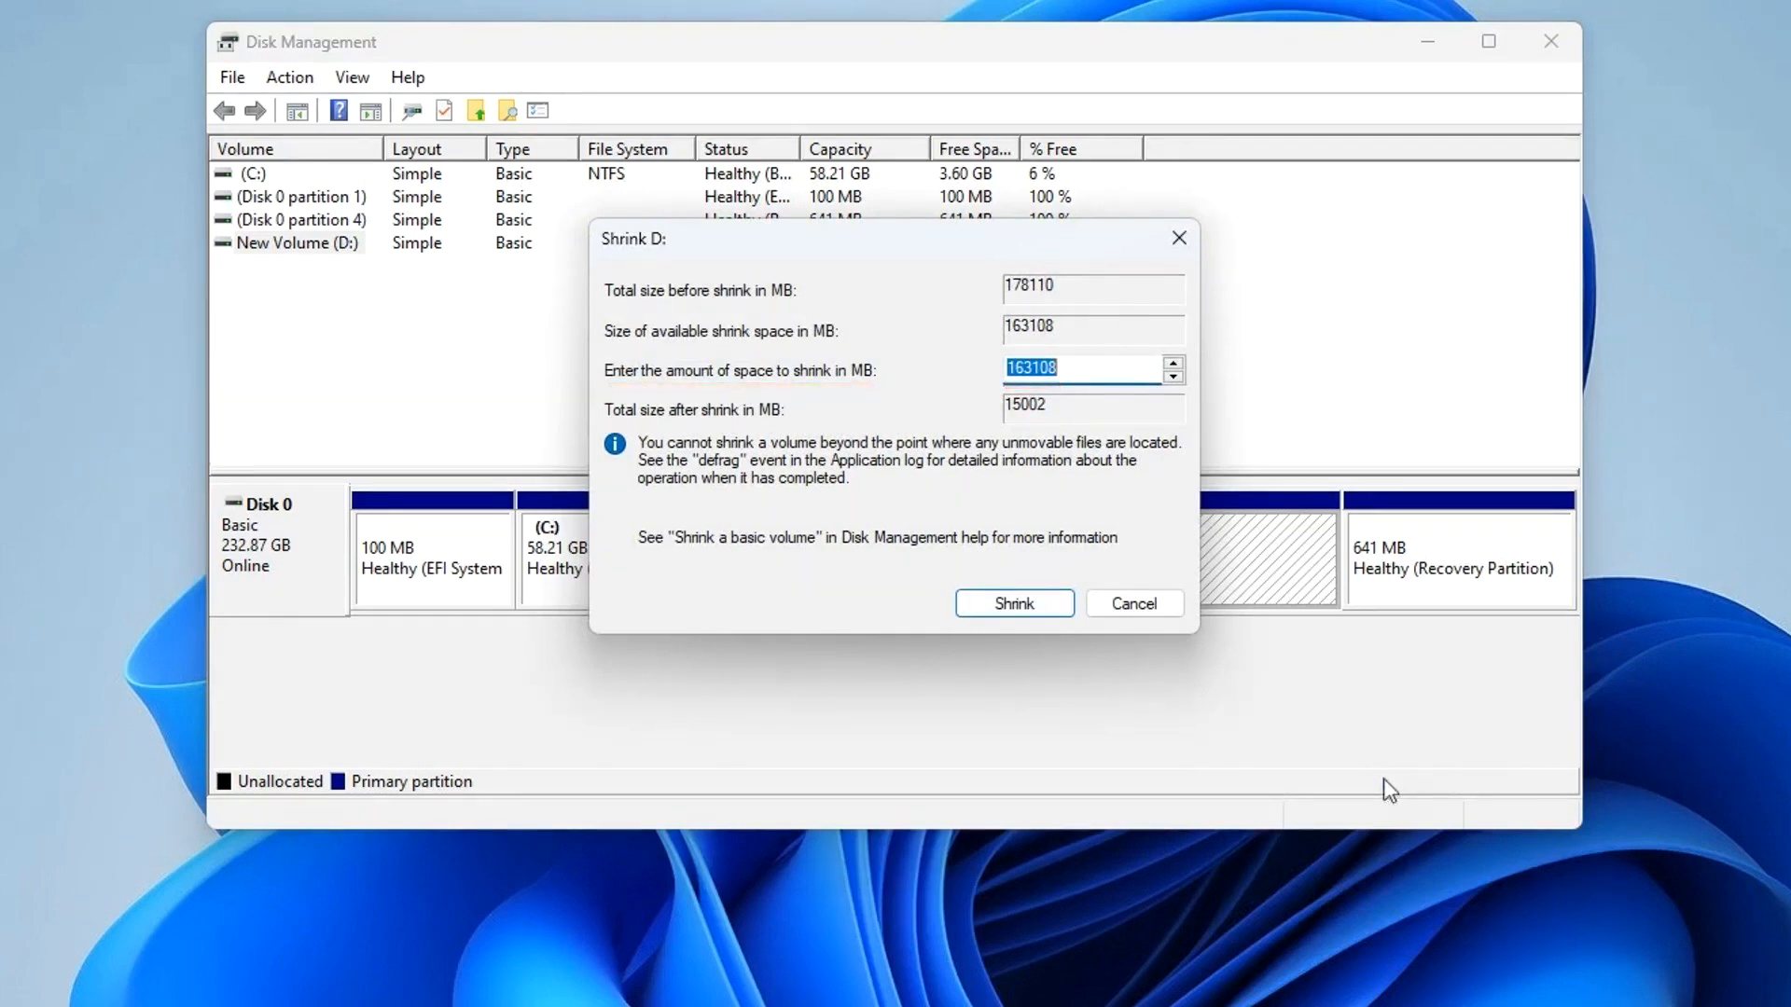
pyautogui.click(1172, 378)
pyautogui.click(1173, 378)
pyautogui.click(1172, 377)
pyautogui.click(1172, 377)
pyautogui.click(1174, 378)
pyautogui.click(1173, 378)
pyautogui.click(1174, 378)
pyautogui.click(1174, 377)
pyautogui.click(1173, 378)
pyautogui.press('BackSpace')
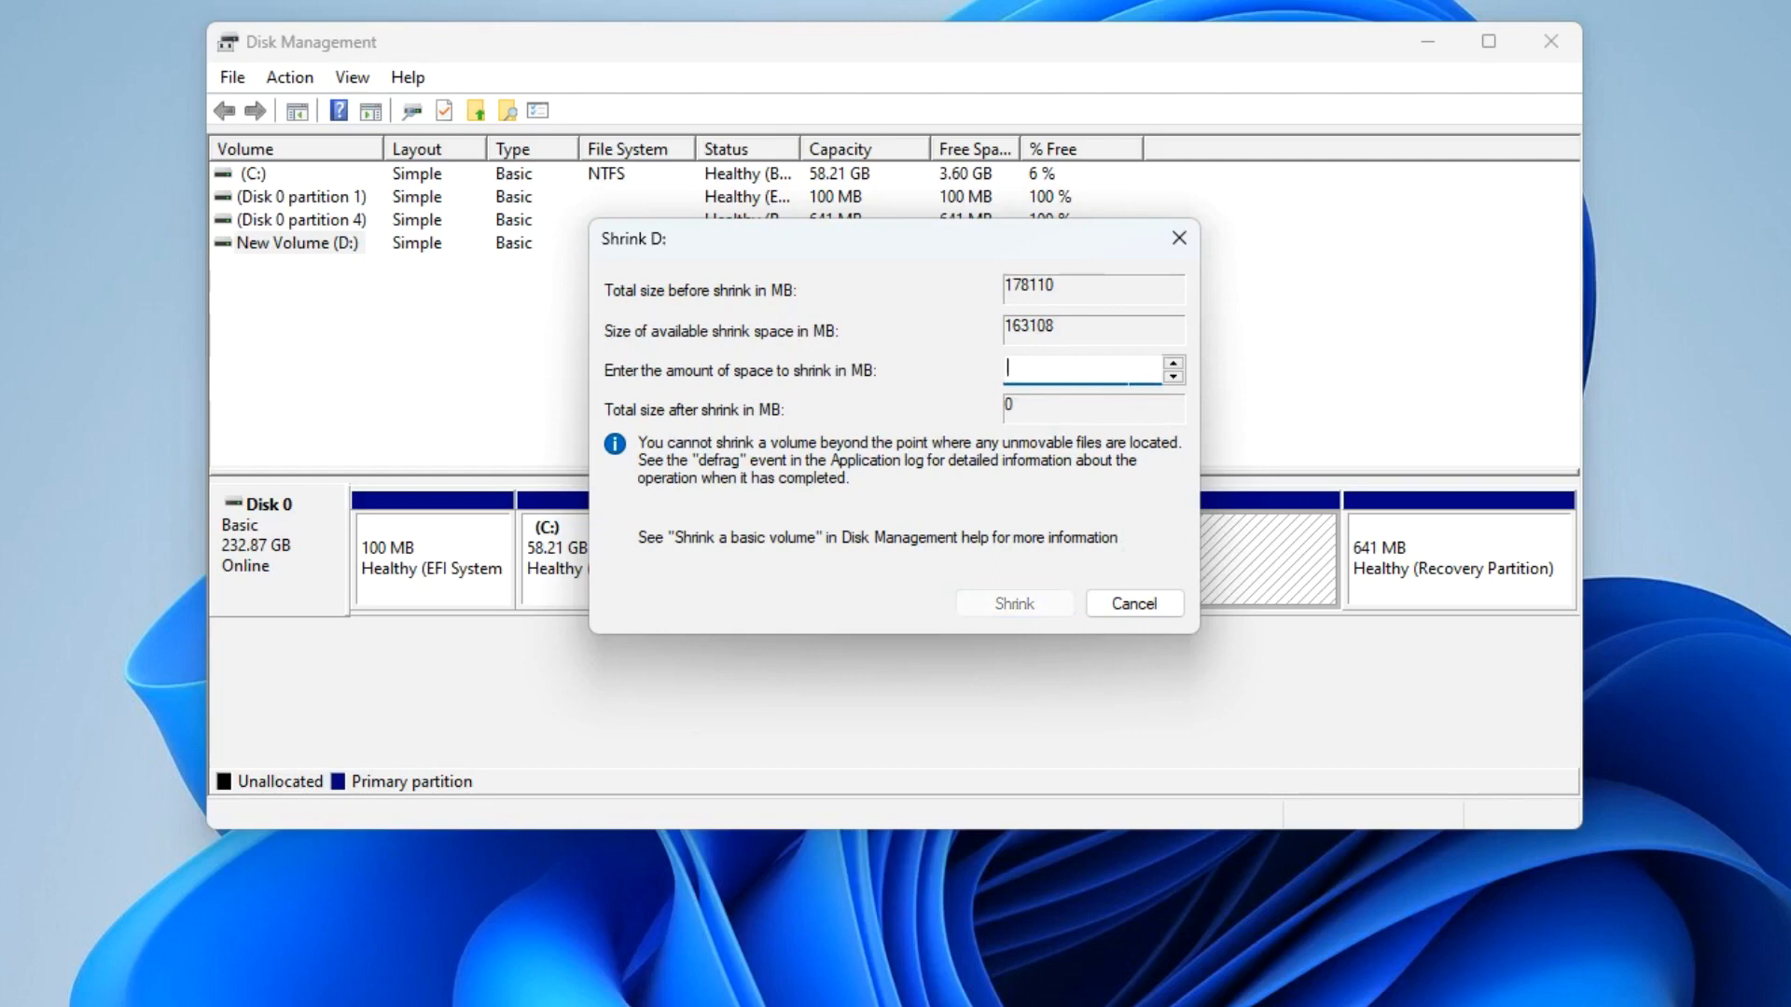
pyautogui.write('100000')
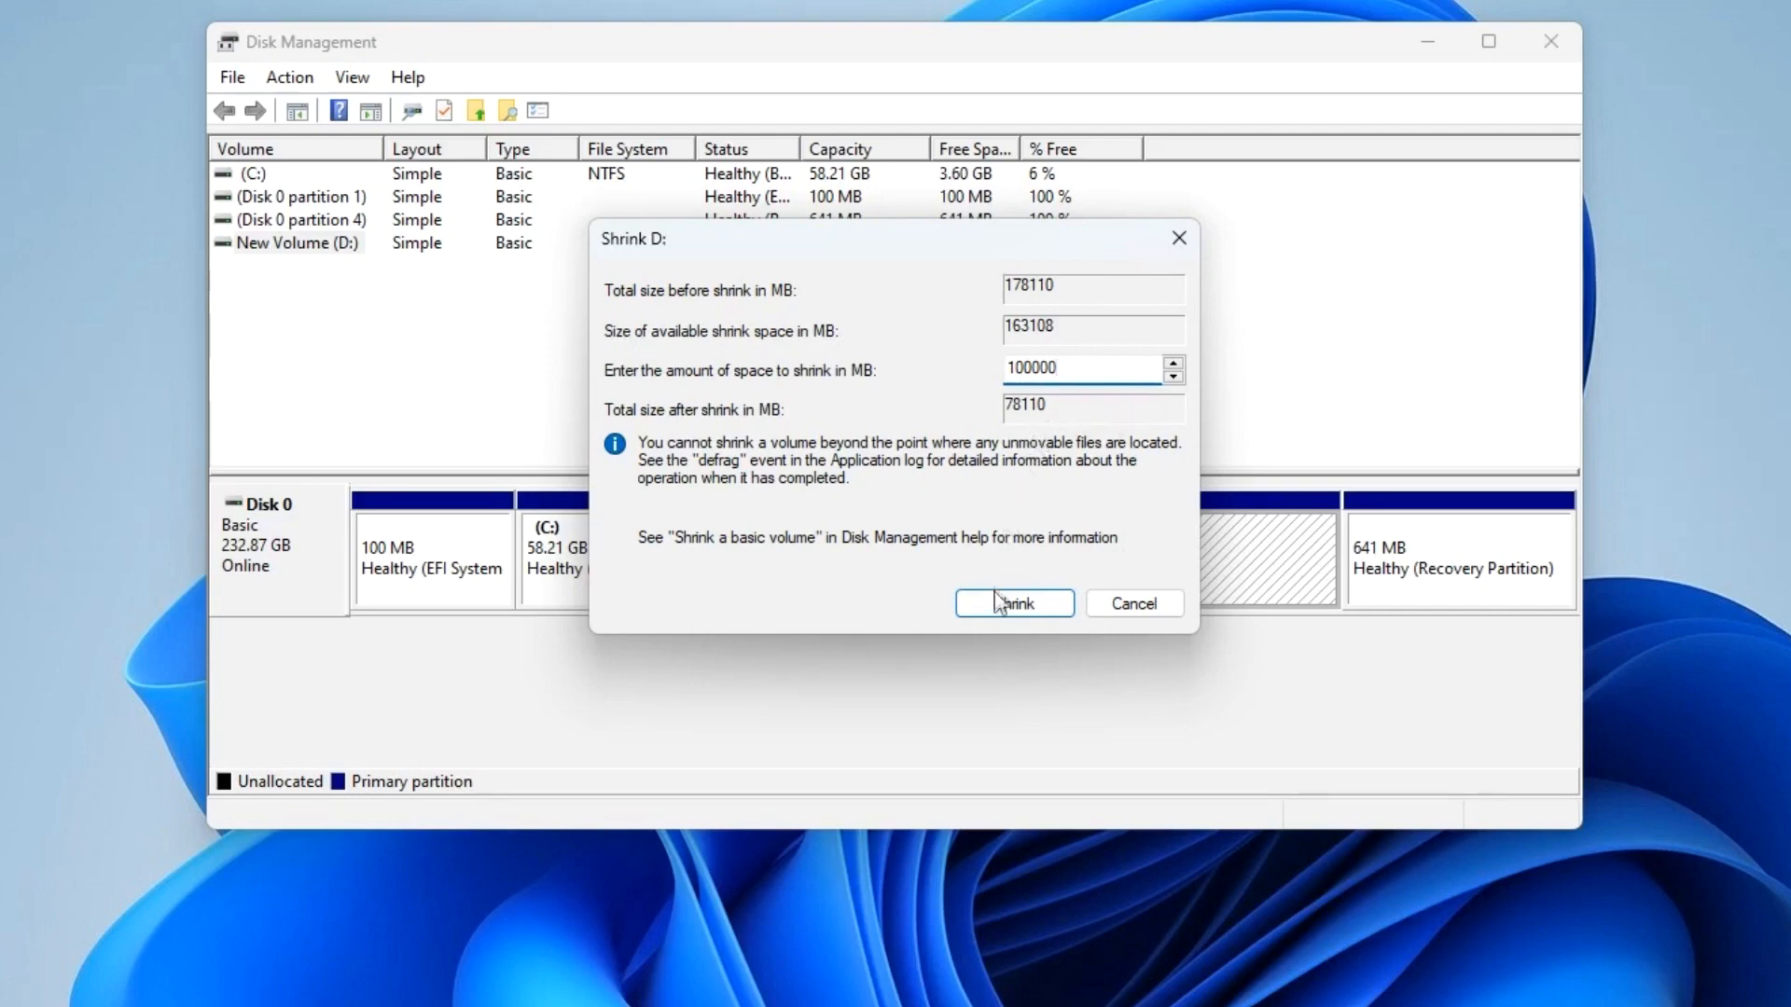
pyautogui.click(1054, 604)
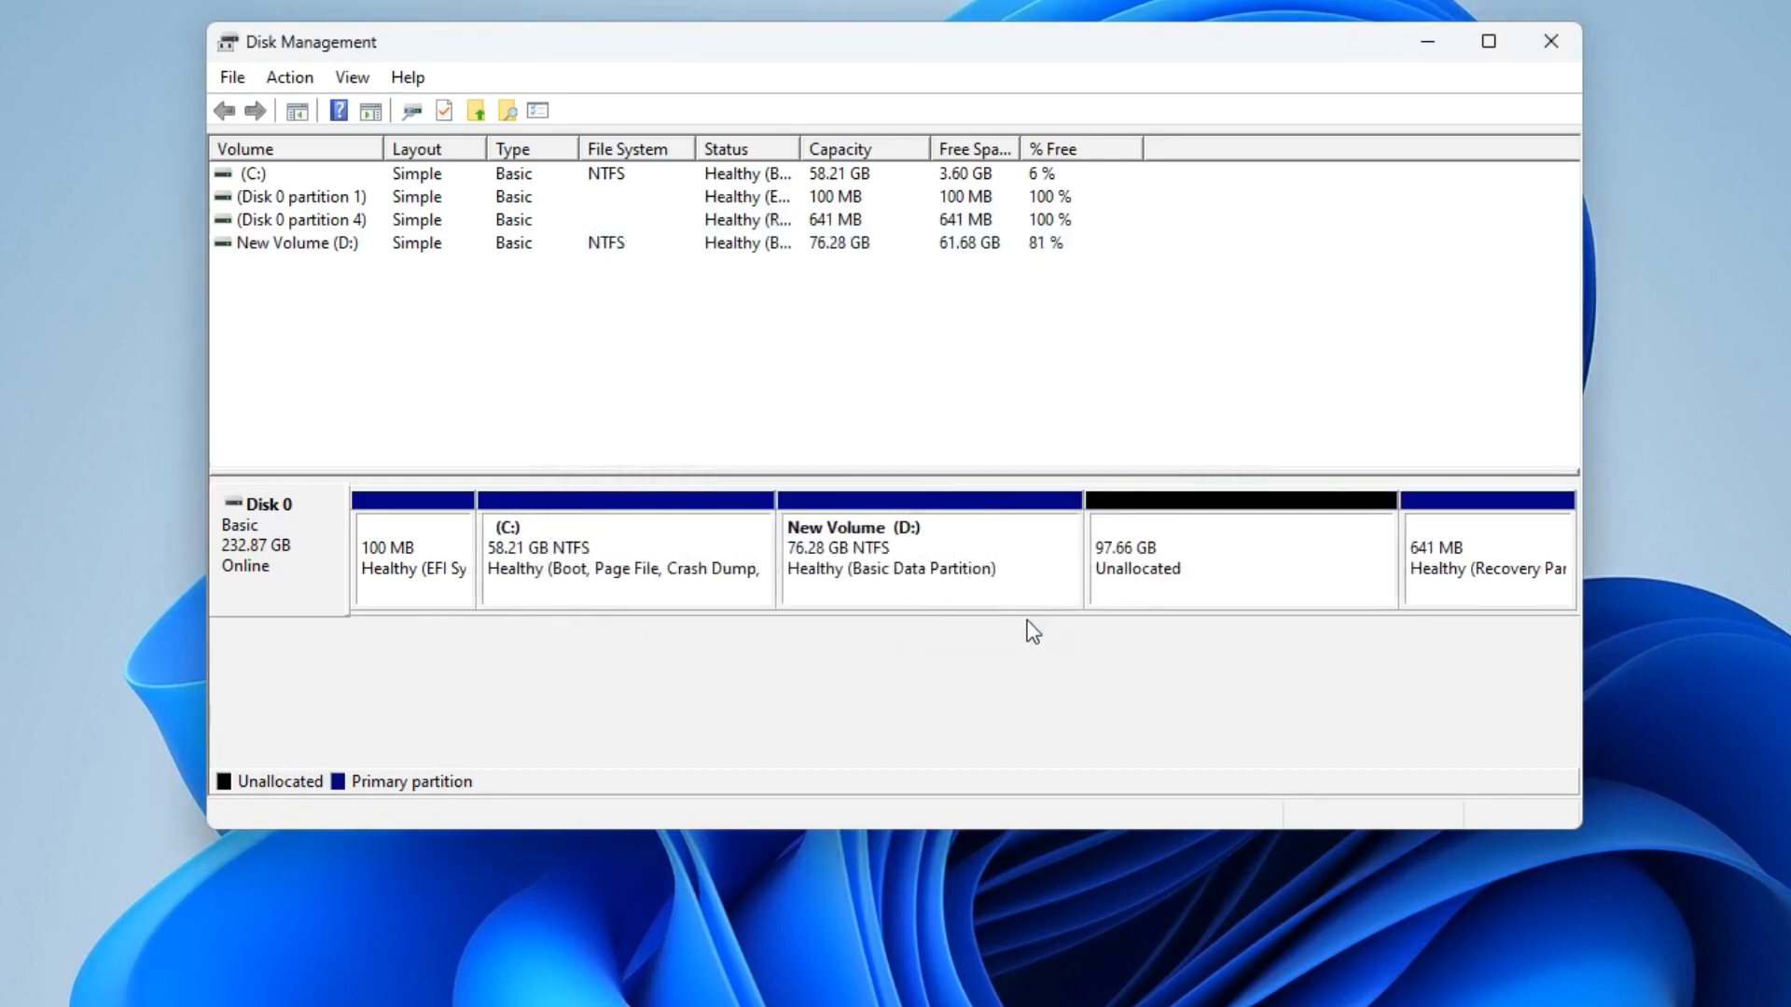
# Create a 100000 MB simple volume in the unallocated space with drive letter E, NTFS, quick format and the label New Volume
pyautogui.click(1150, 583)
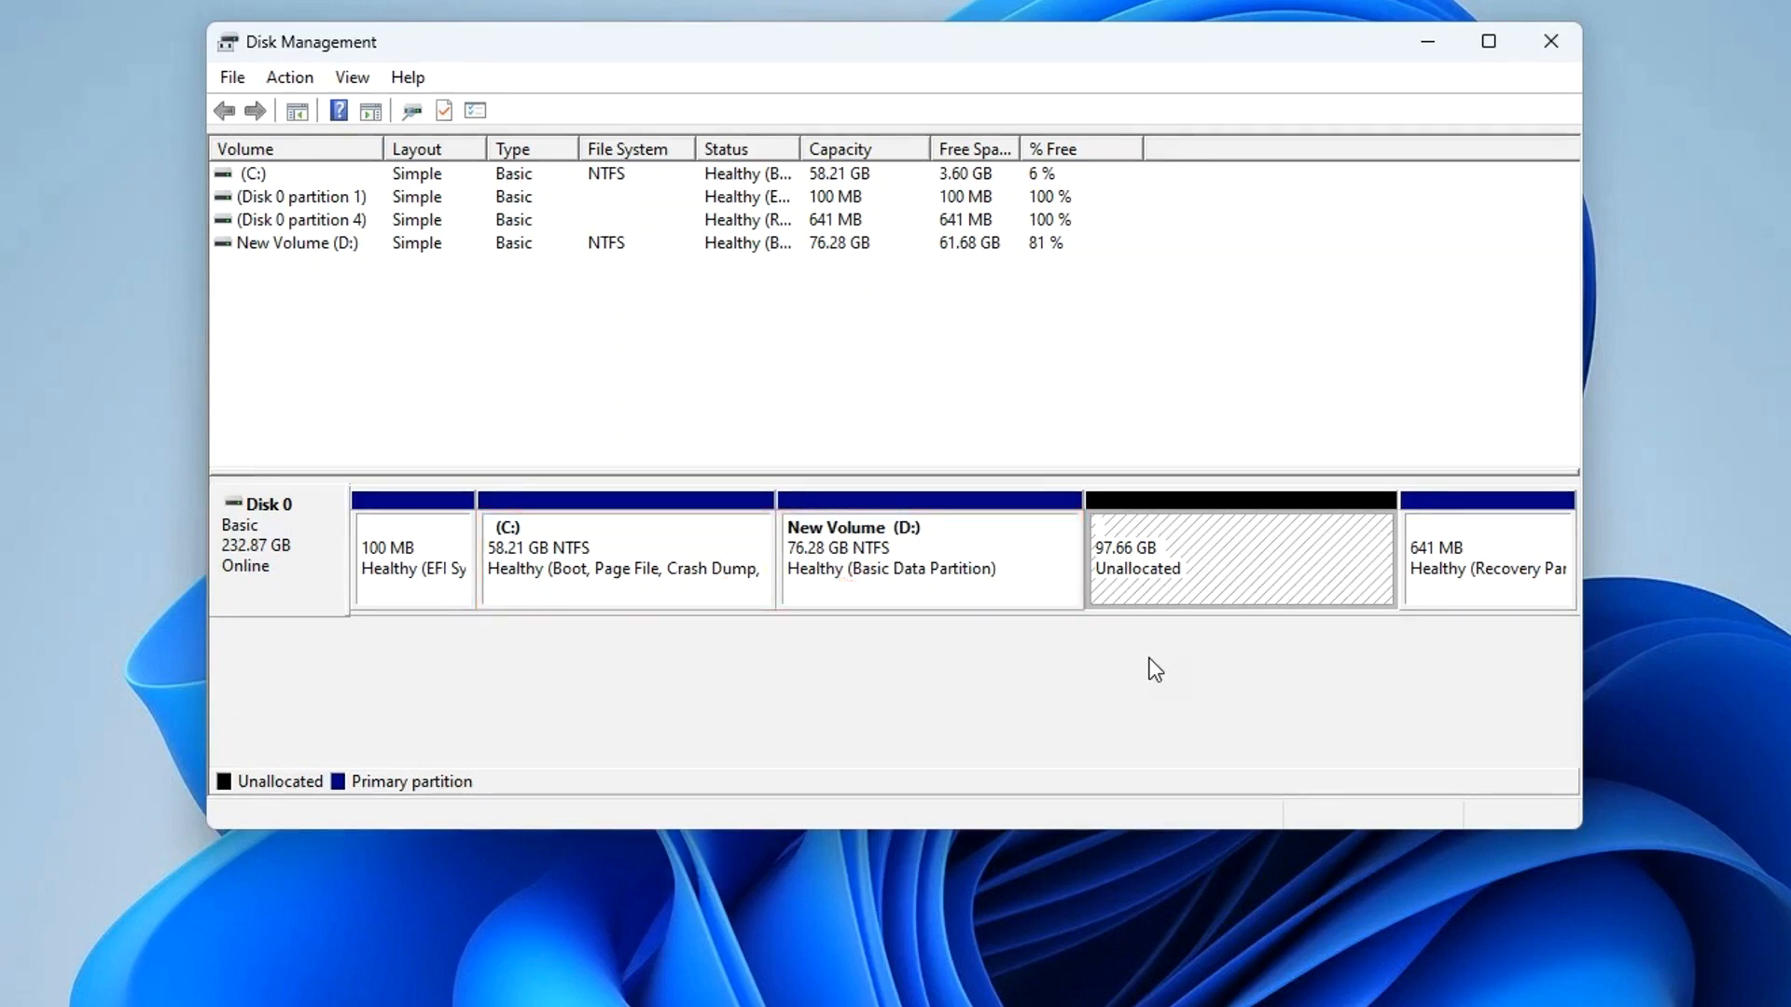
pyautogui.rightClick(1252, 568)
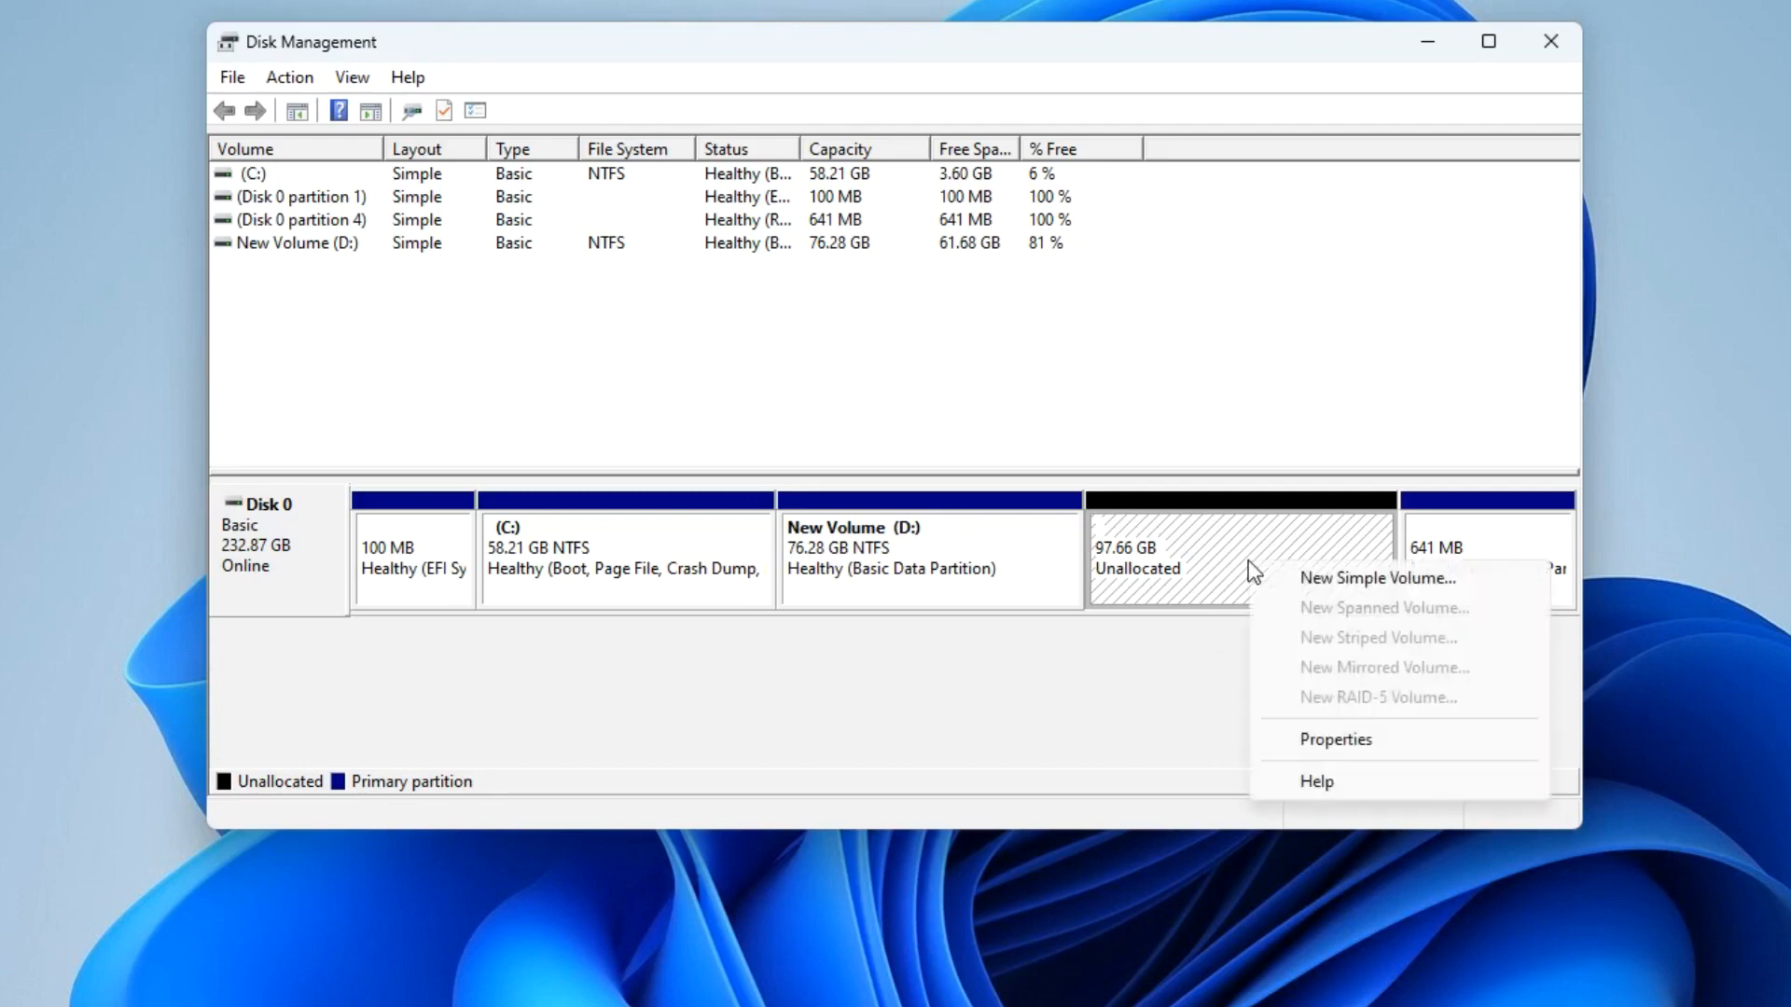
pyautogui.click(1497, 589)
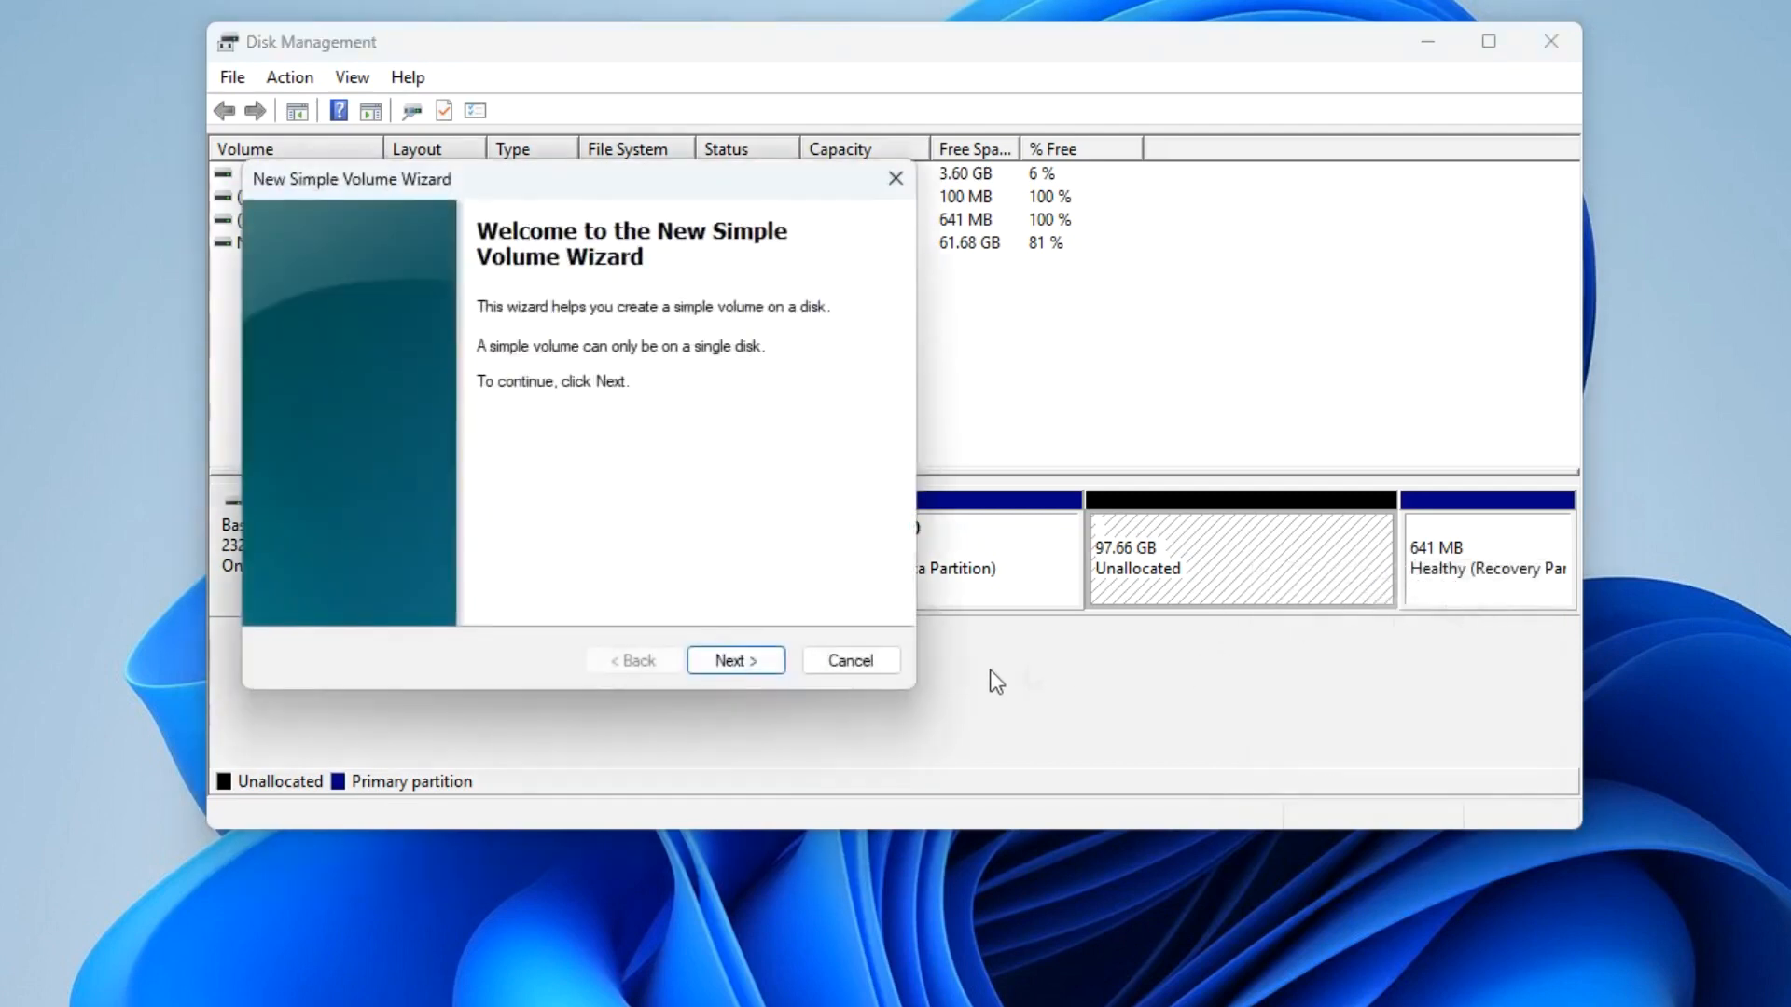
pyautogui.click(778, 661)
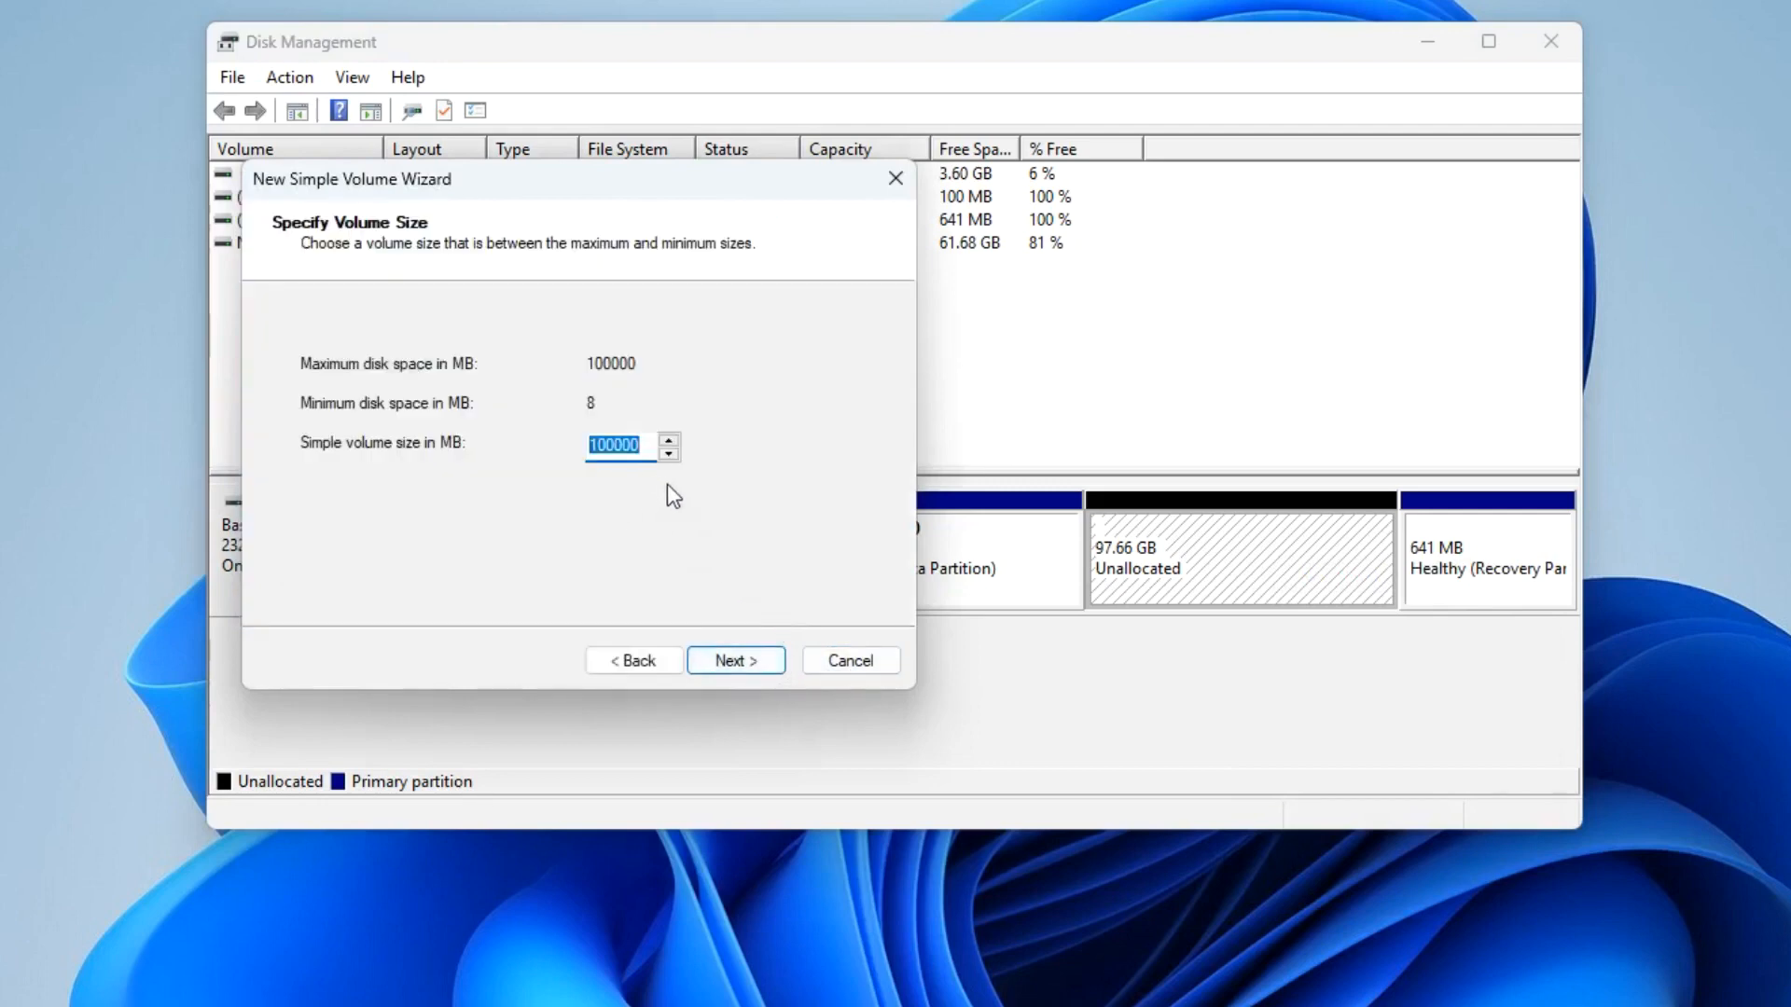
pyautogui.click(770, 662)
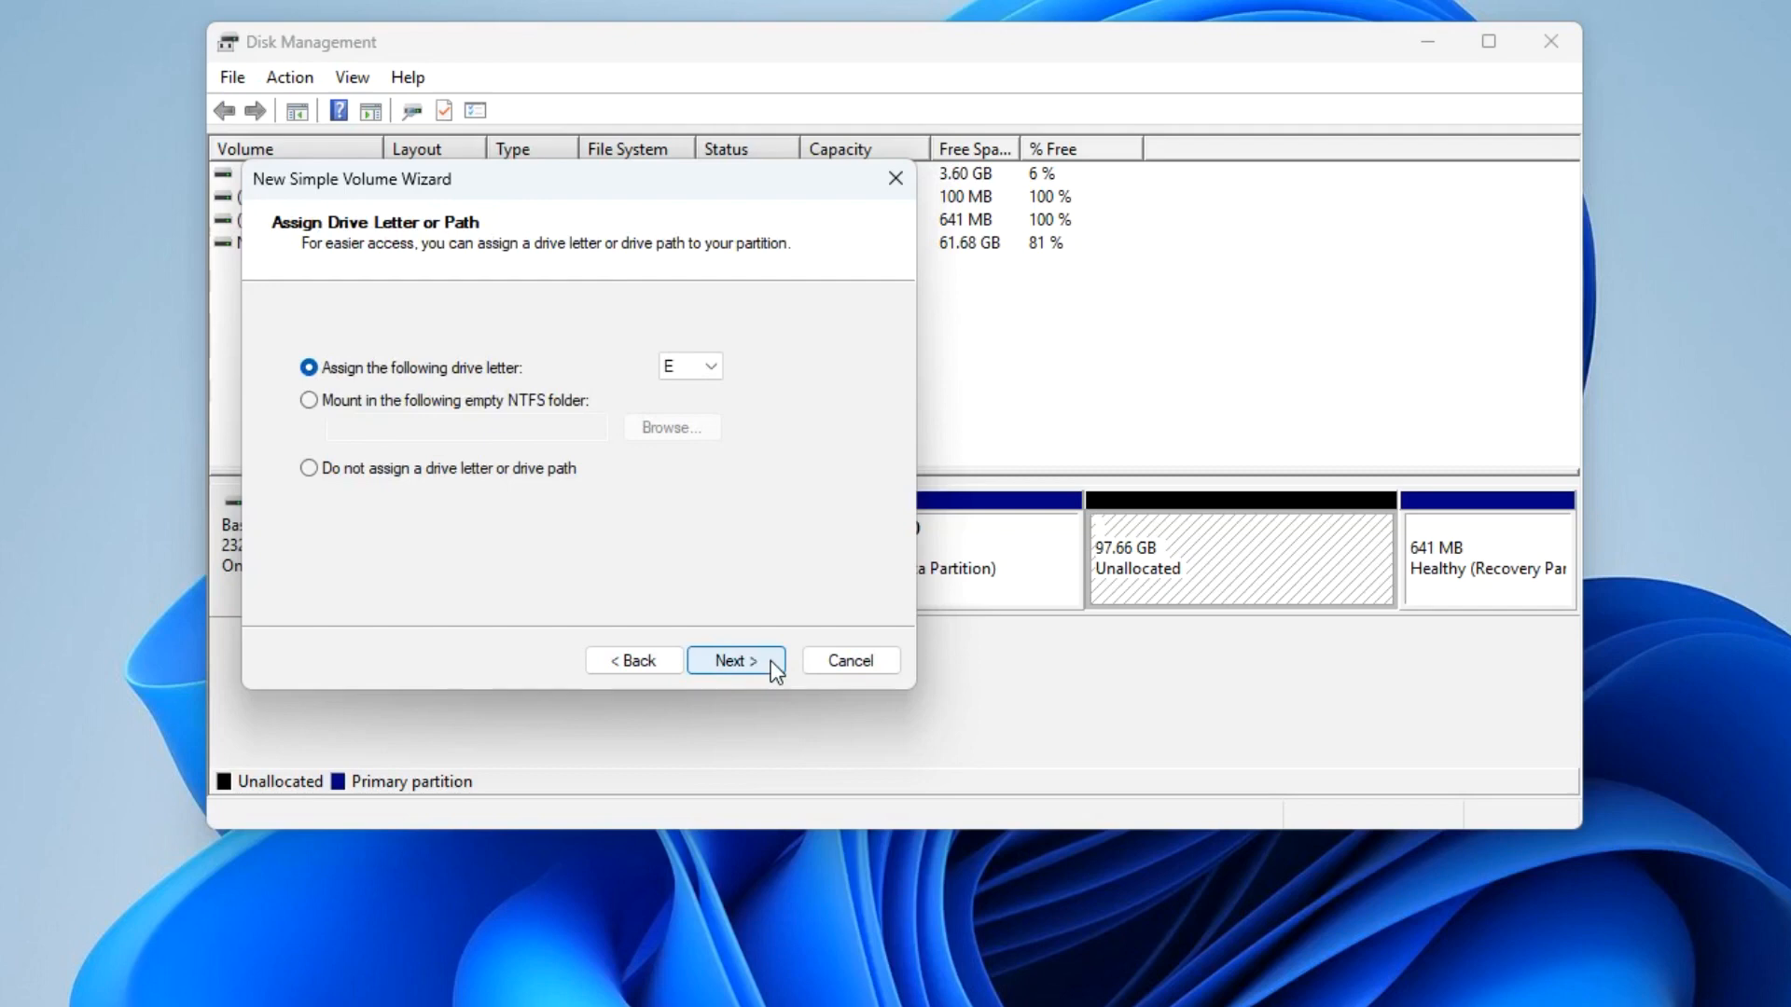
pyautogui.click(715, 367)
pyautogui.click(775, 559)
pyautogui.click(770, 662)
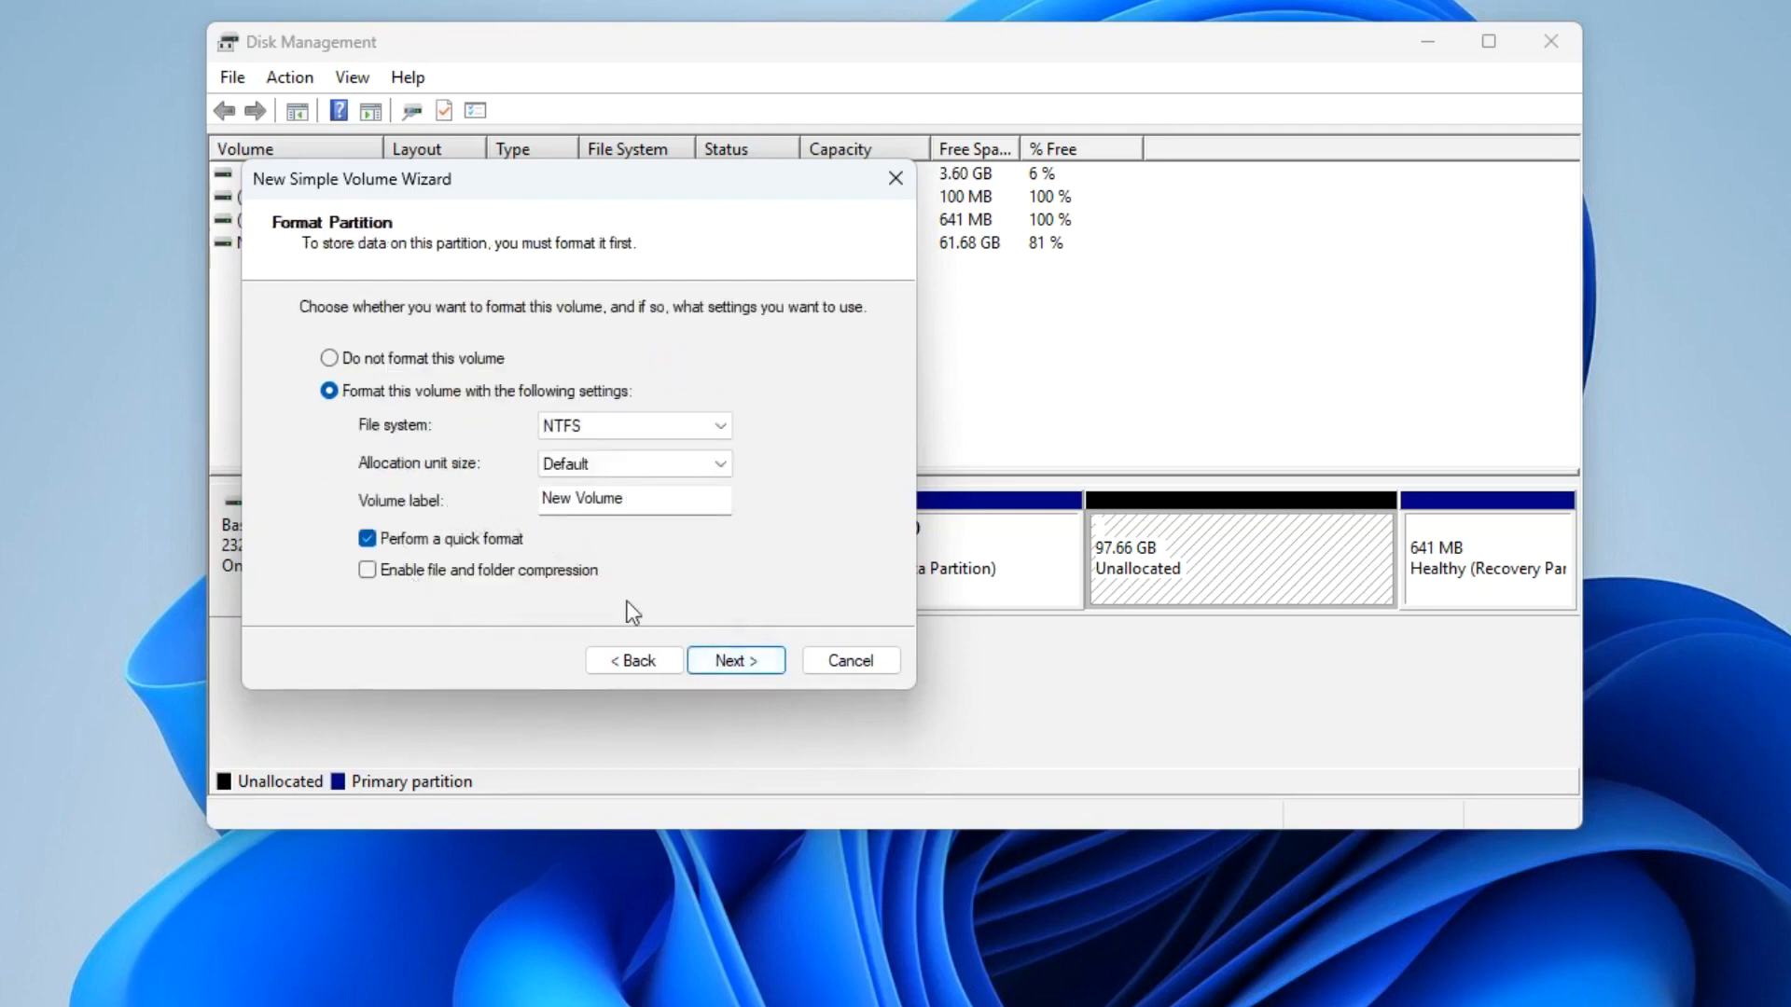
pyautogui.click(768, 664)
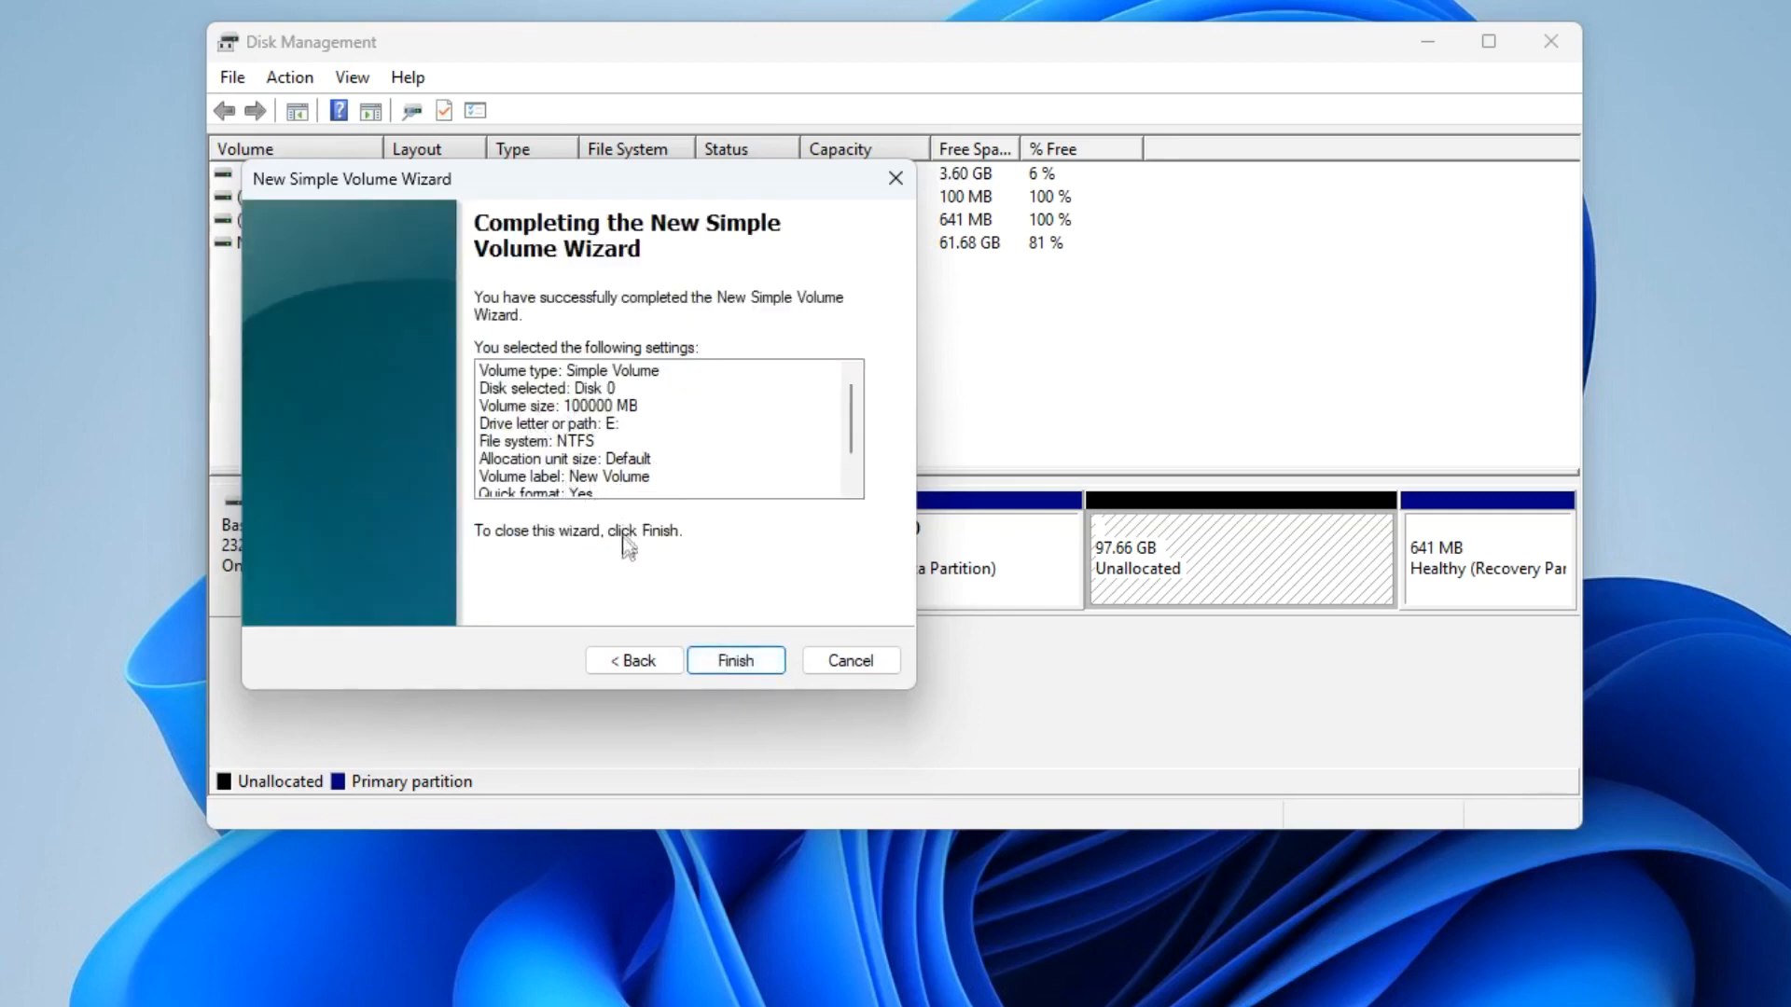
pyautogui.click(768, 669)
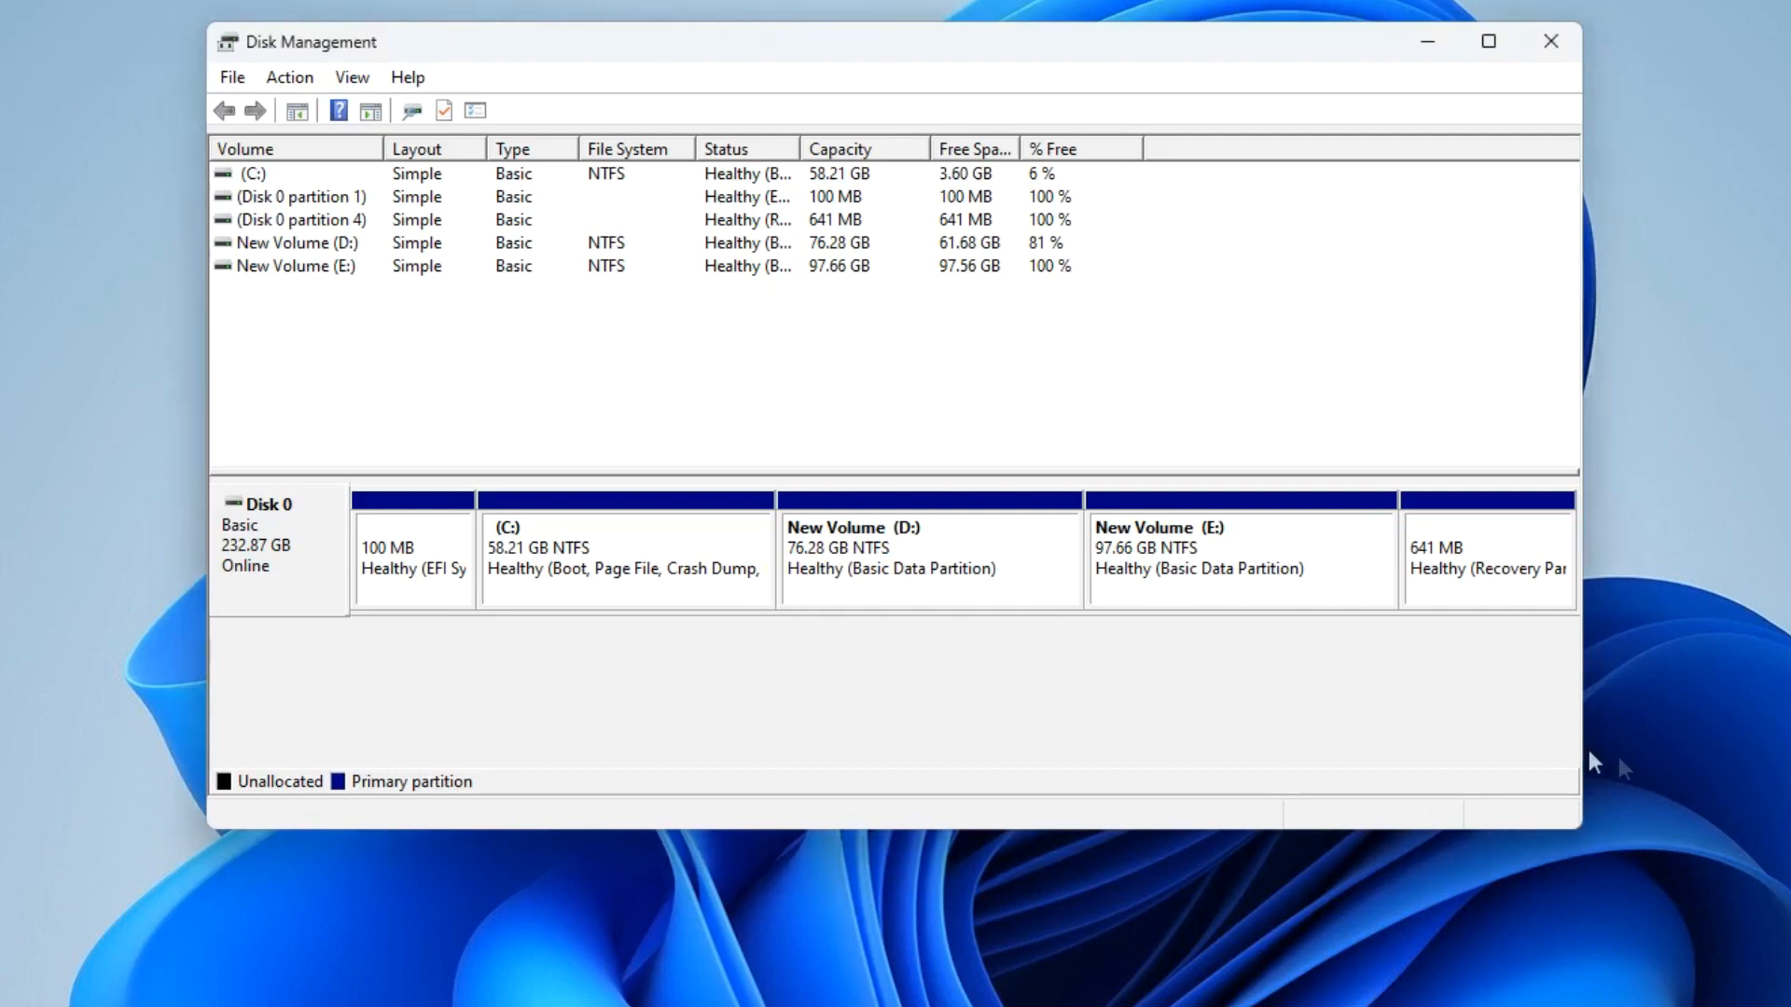
# Review the D: and E: volumes on Disk 0 and close Disk Management
pyautogui.click(907, 602)
pyautogui.click(1147, 600)
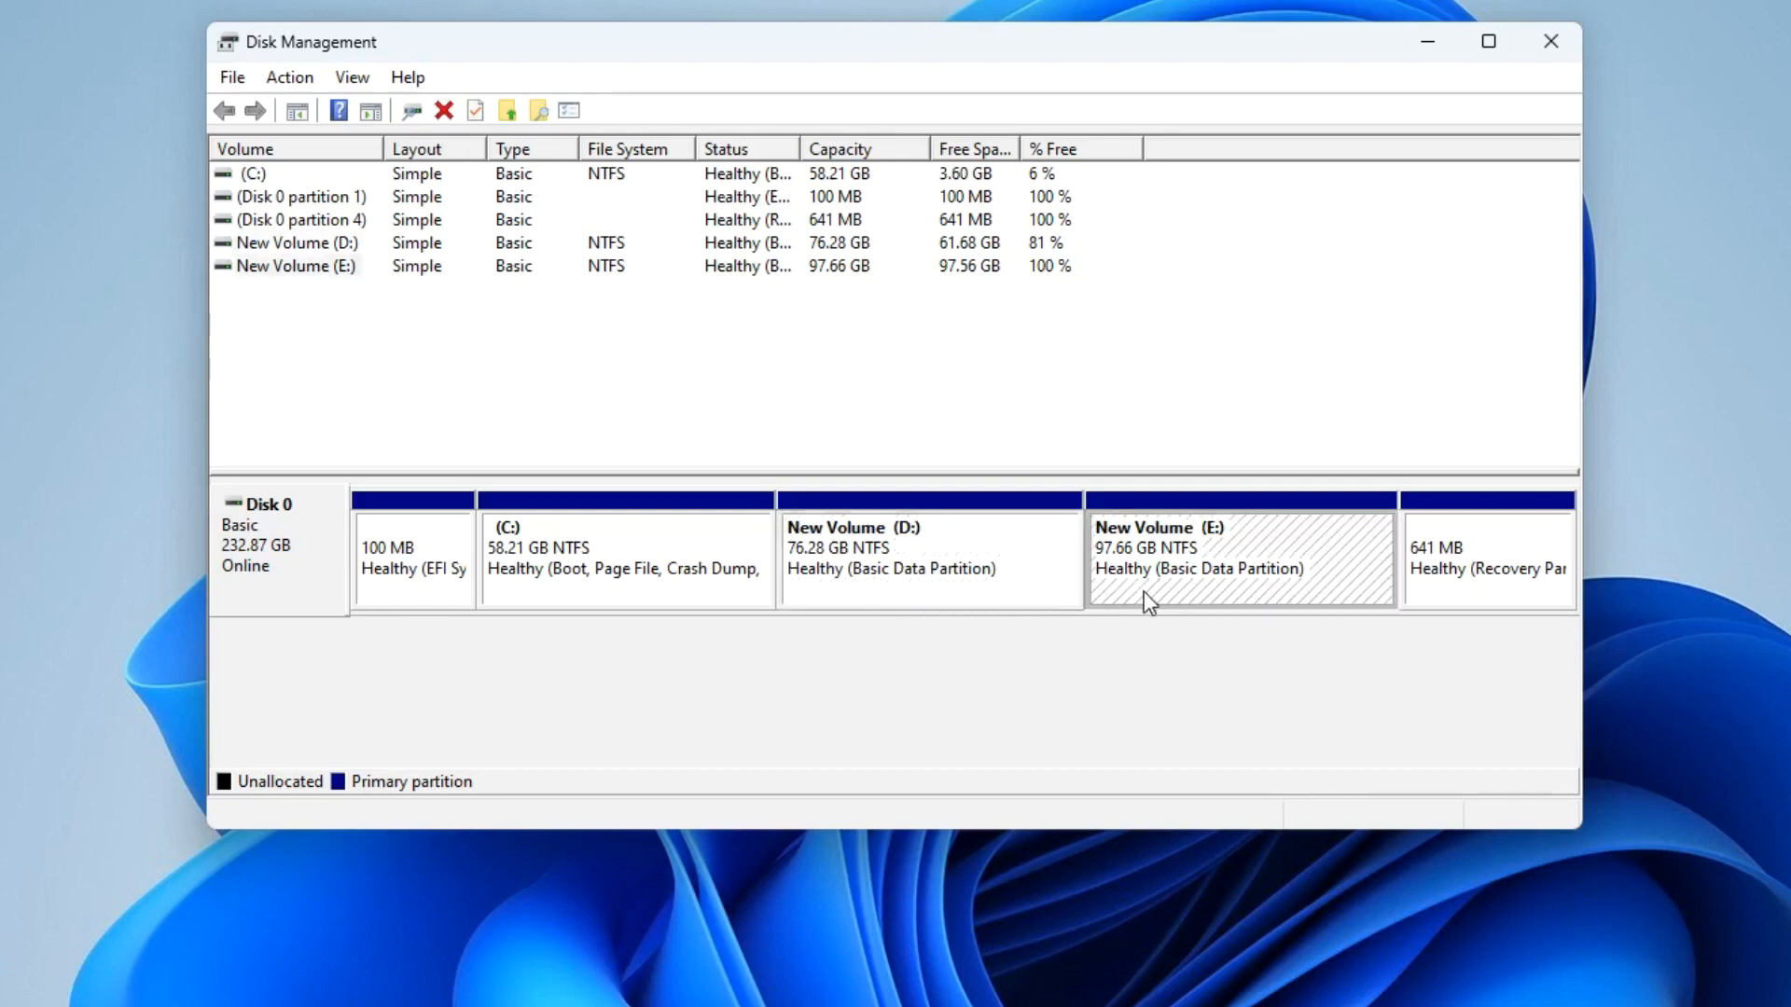
pyautogui.click(1549, 43)
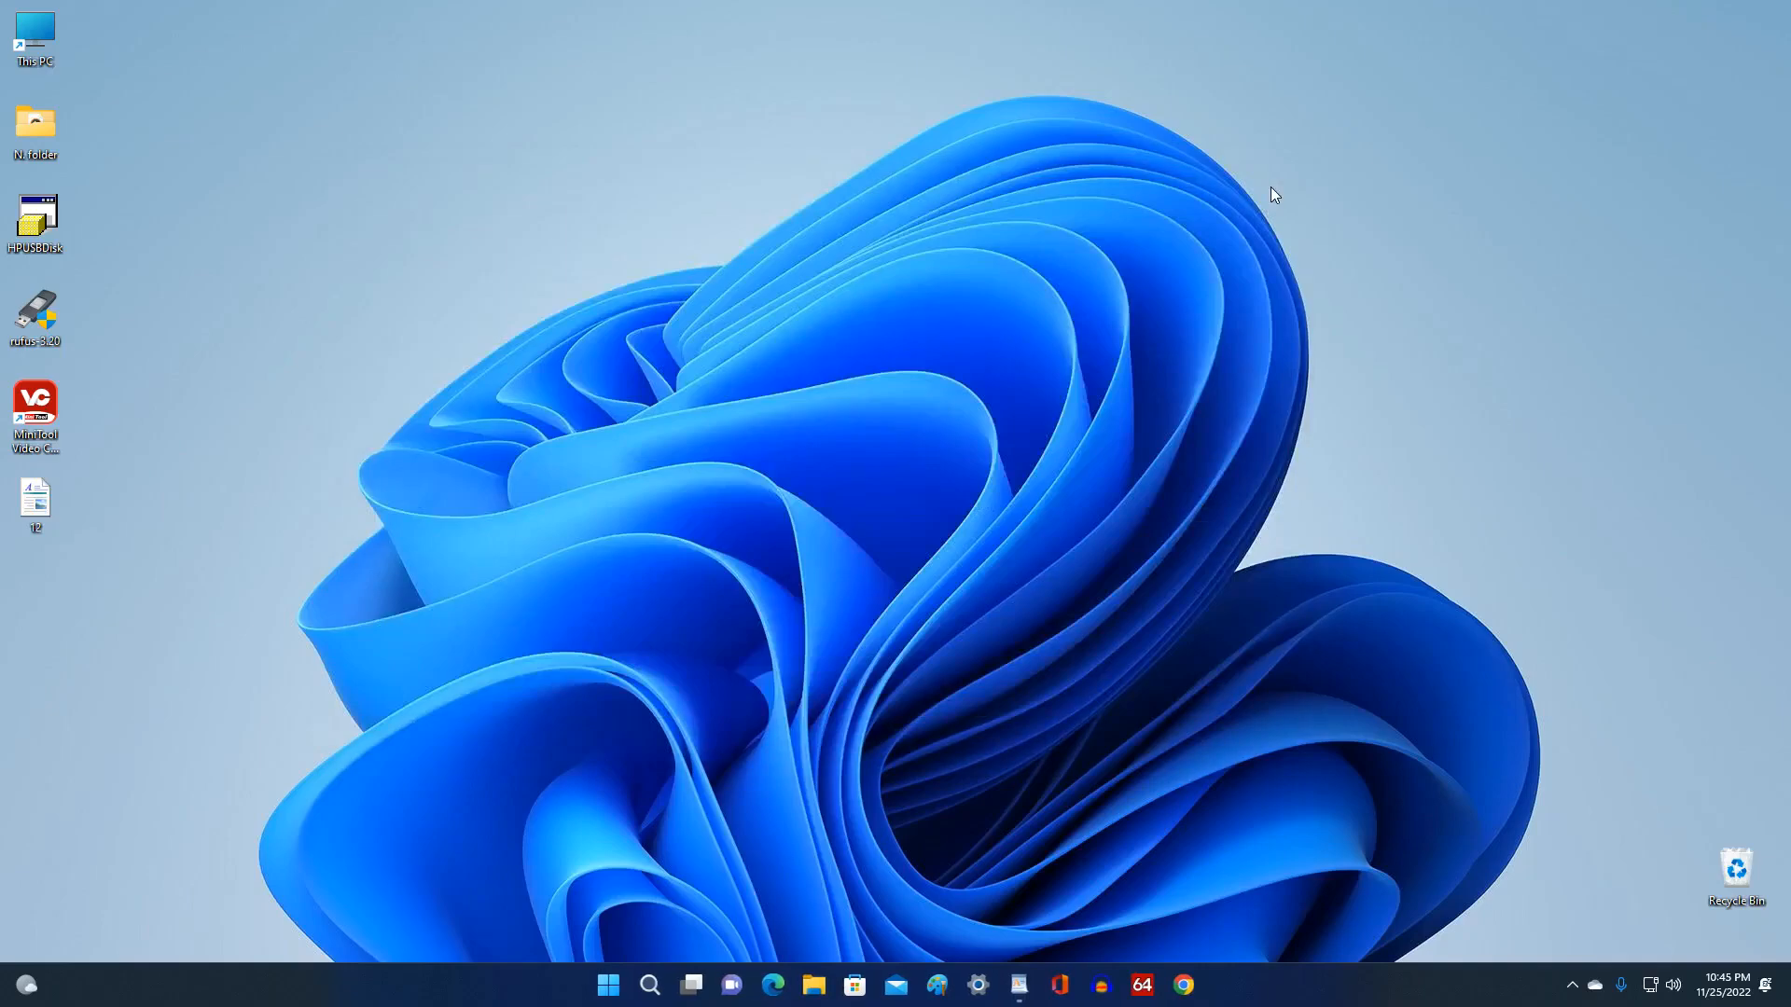
# Open drives D: and E: from This PC in two separate File Explorer windows and place them next to each other
pyautogui.click(813, 982)
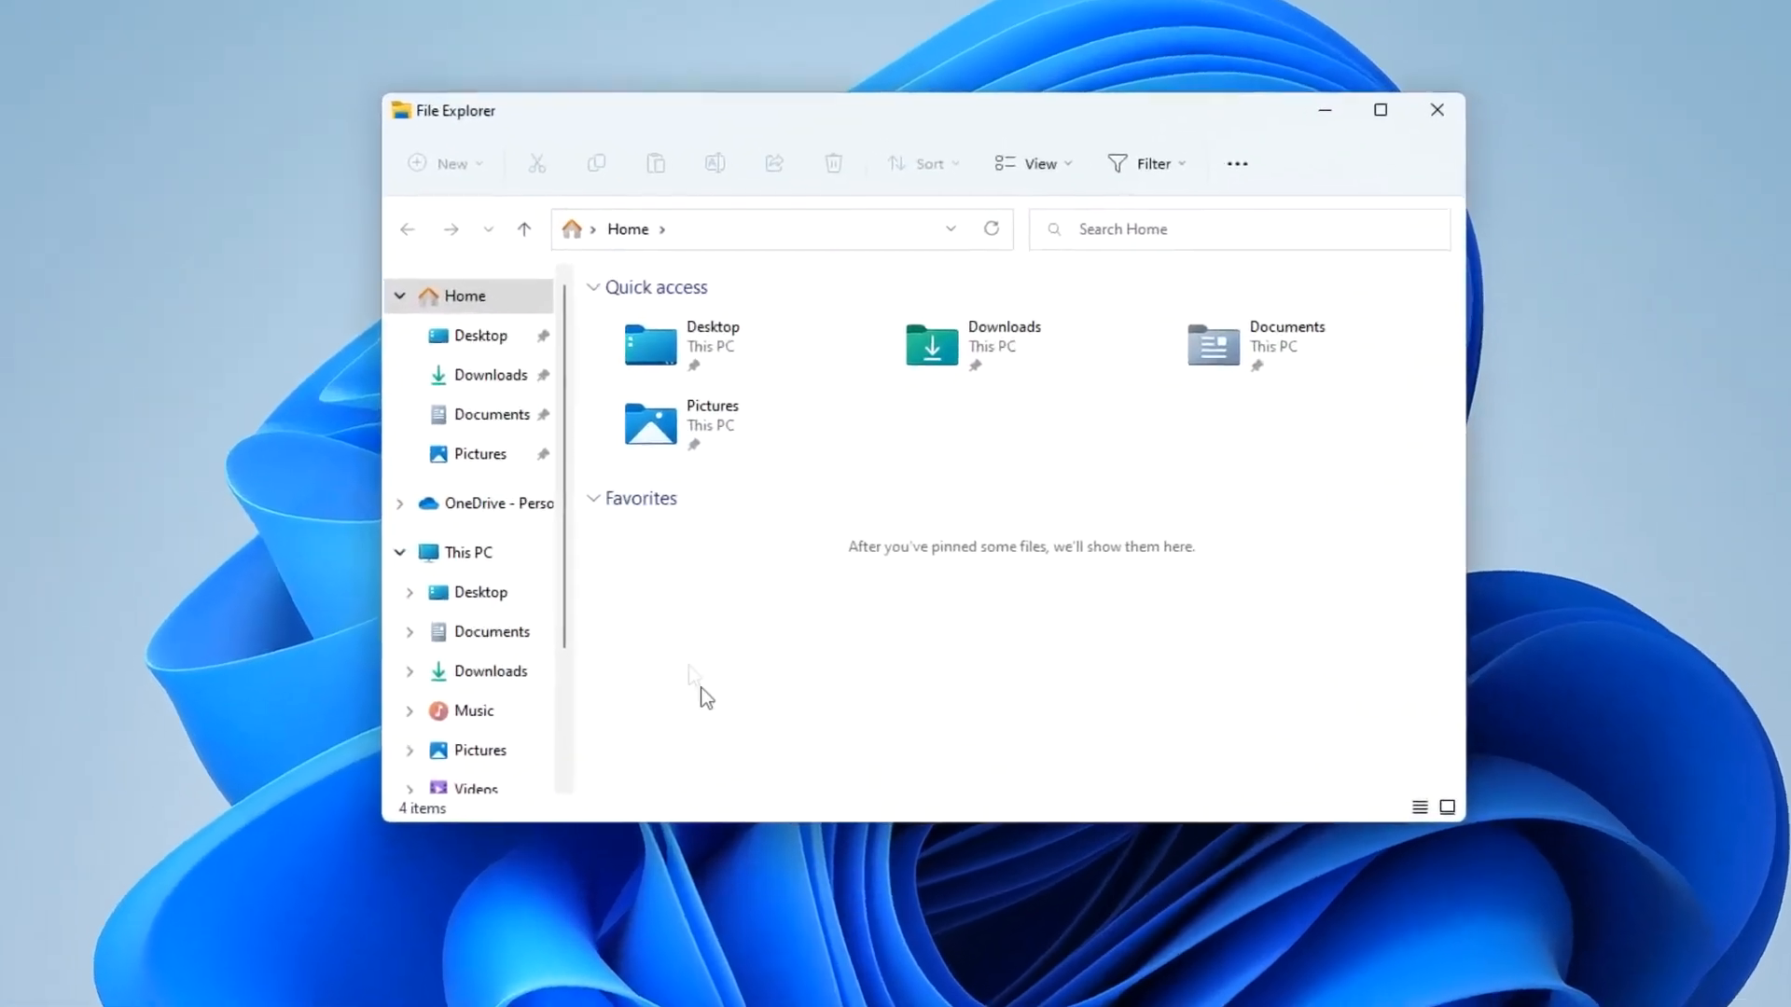
pyautogui.click(537, 560)
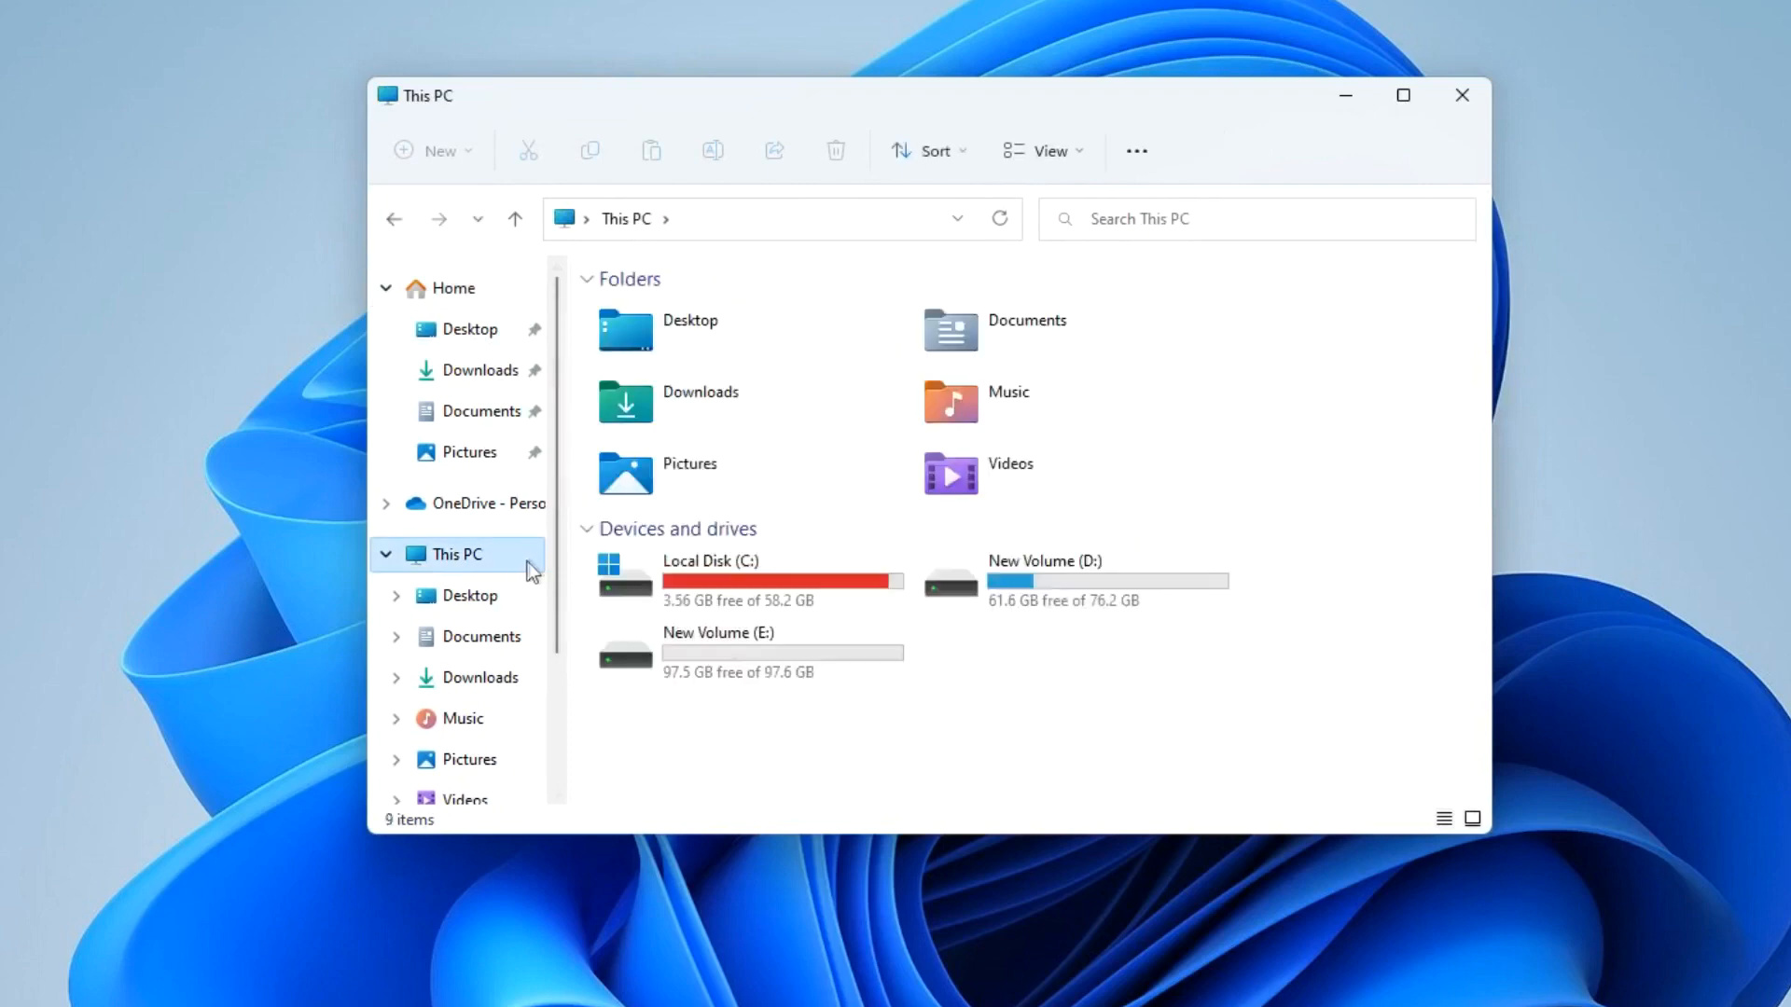
pyautogui.rightClick(1089, 591)
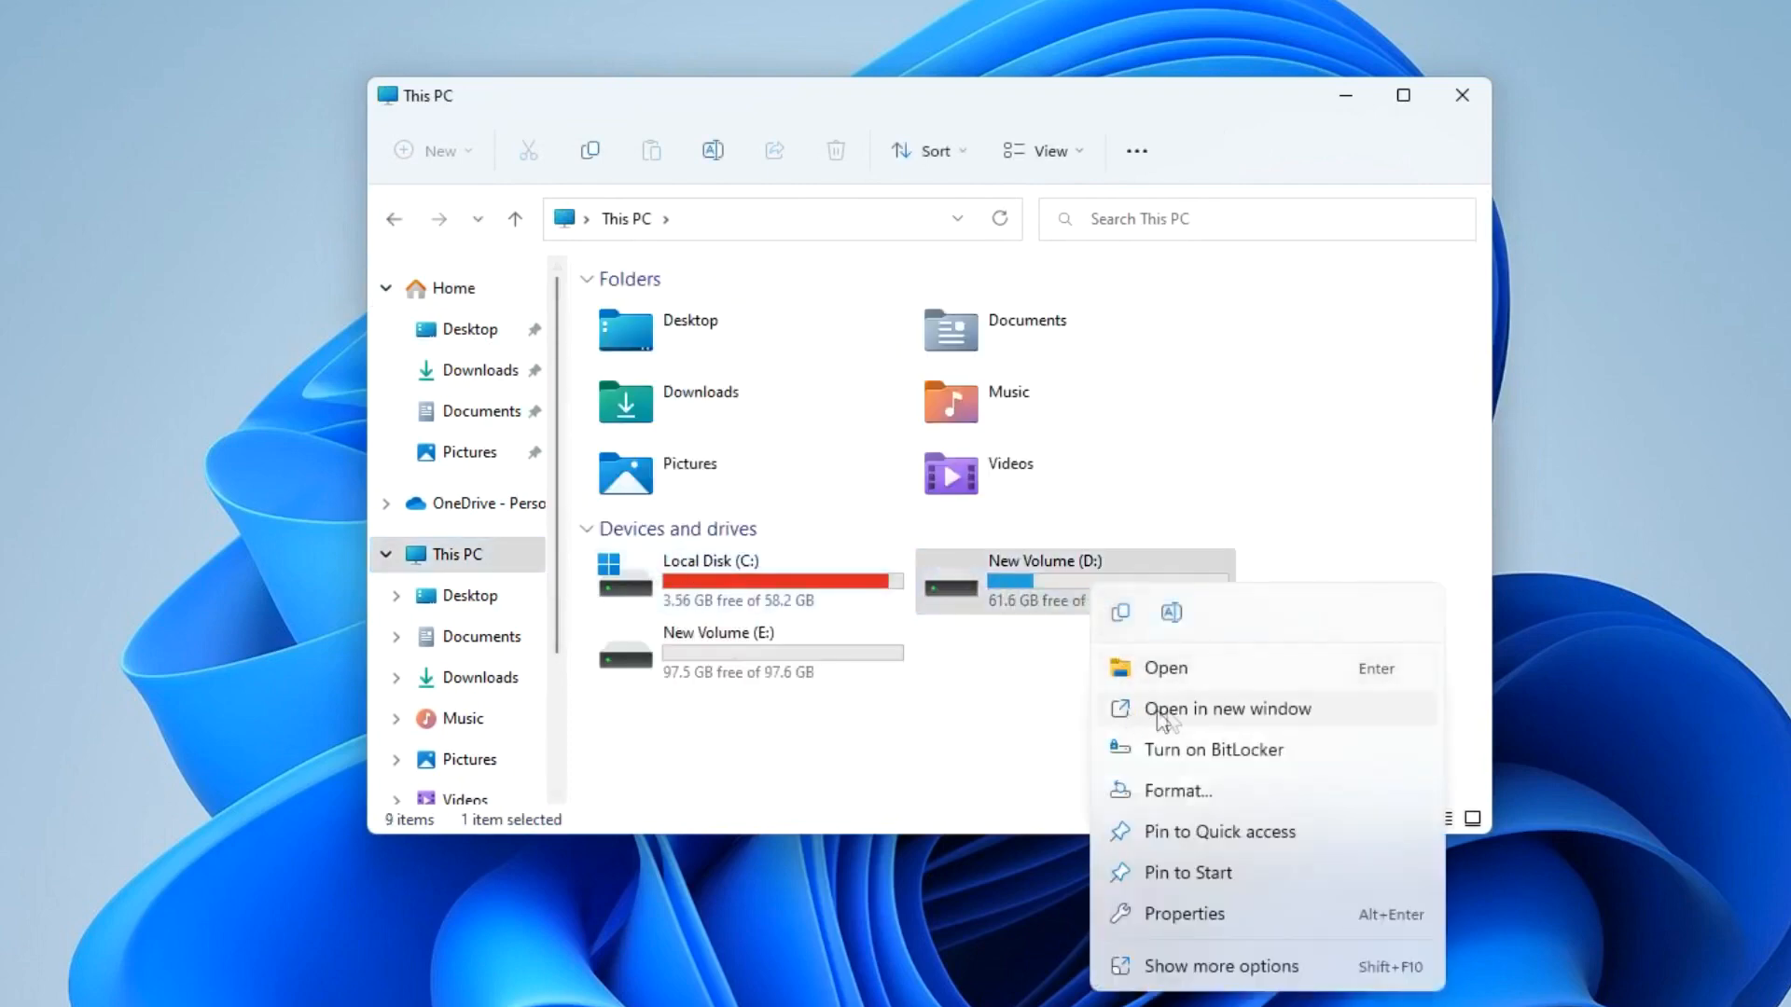
pyautogui.click(1358, 713)
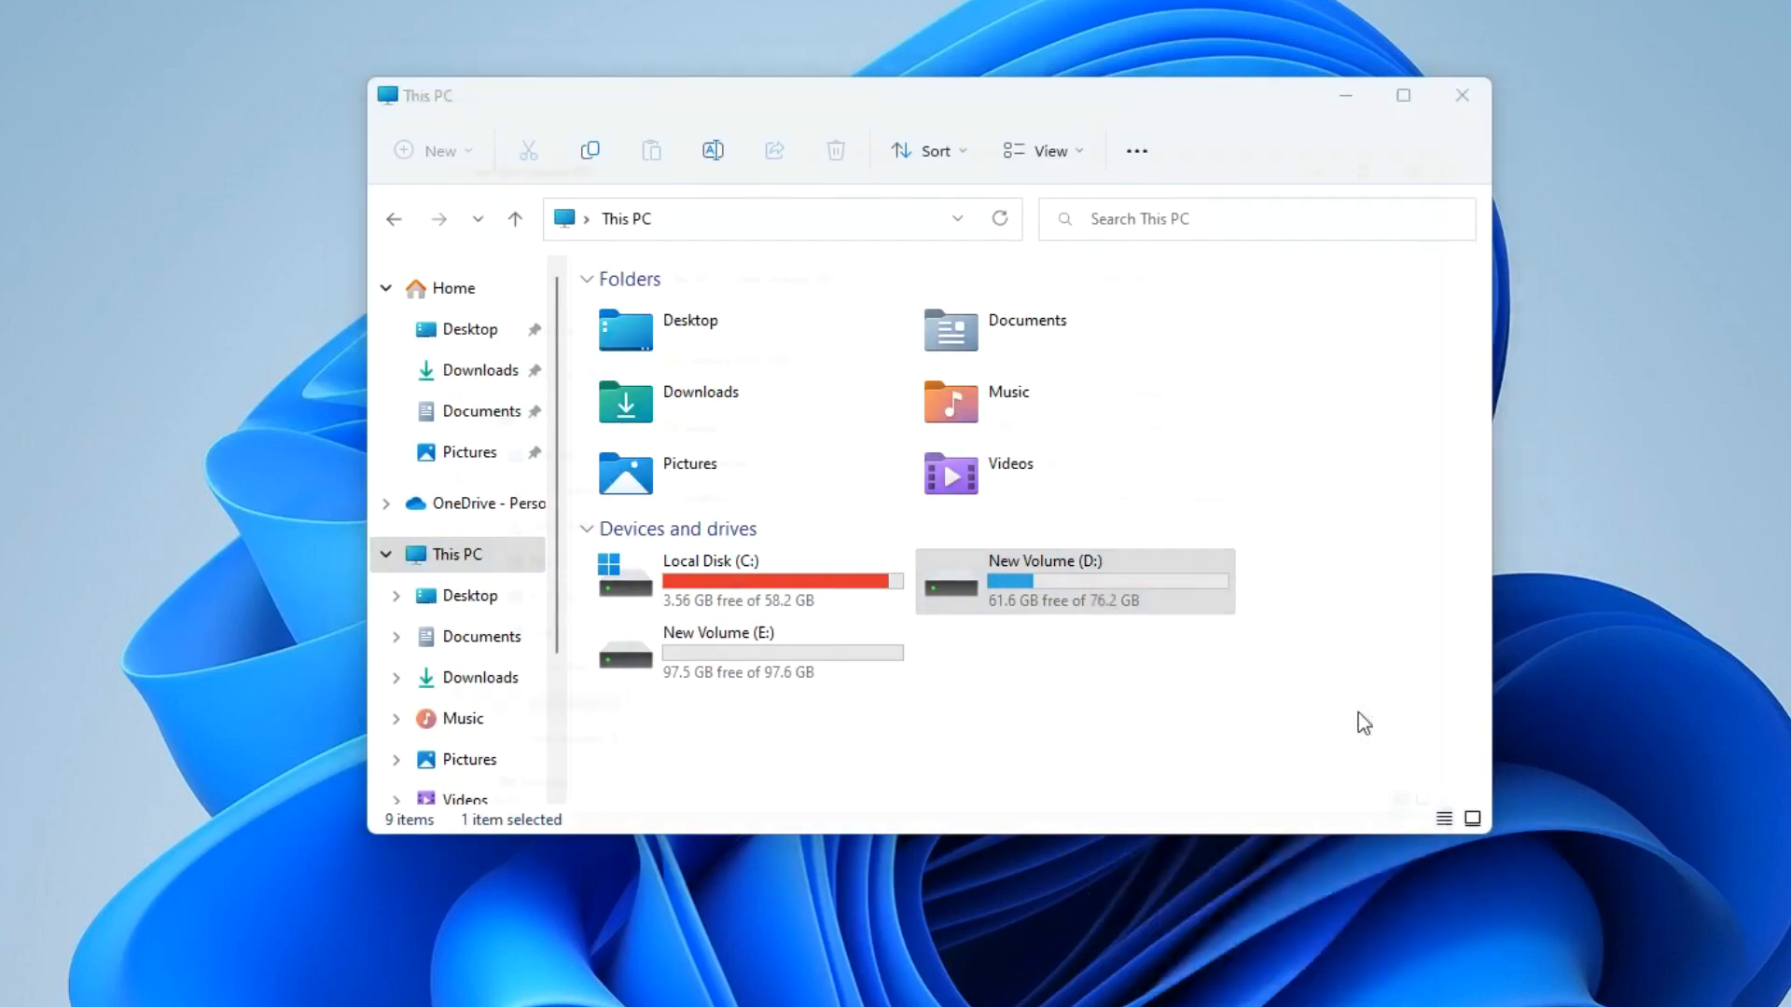
pyautogui.moveTo(1296, 130); pyautogui.dragTo(925, 107)
pyautogui.click(1208, 105)
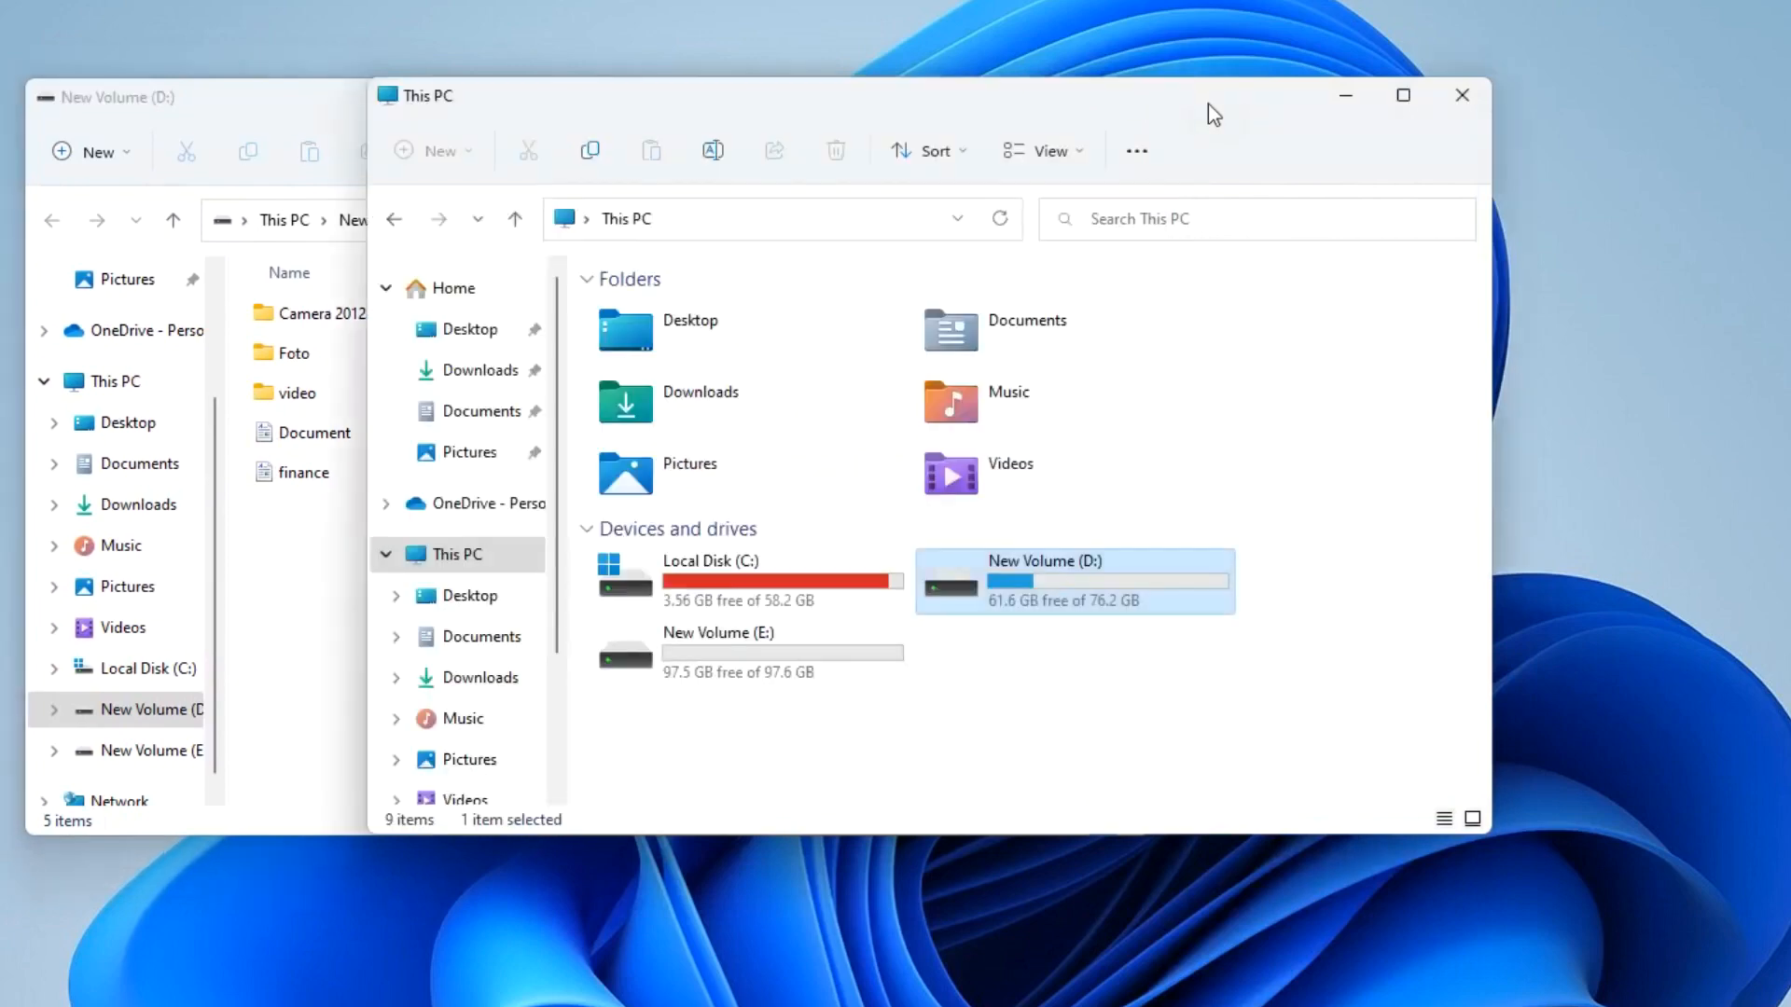
pyautogui.doubleClick(799, 667)
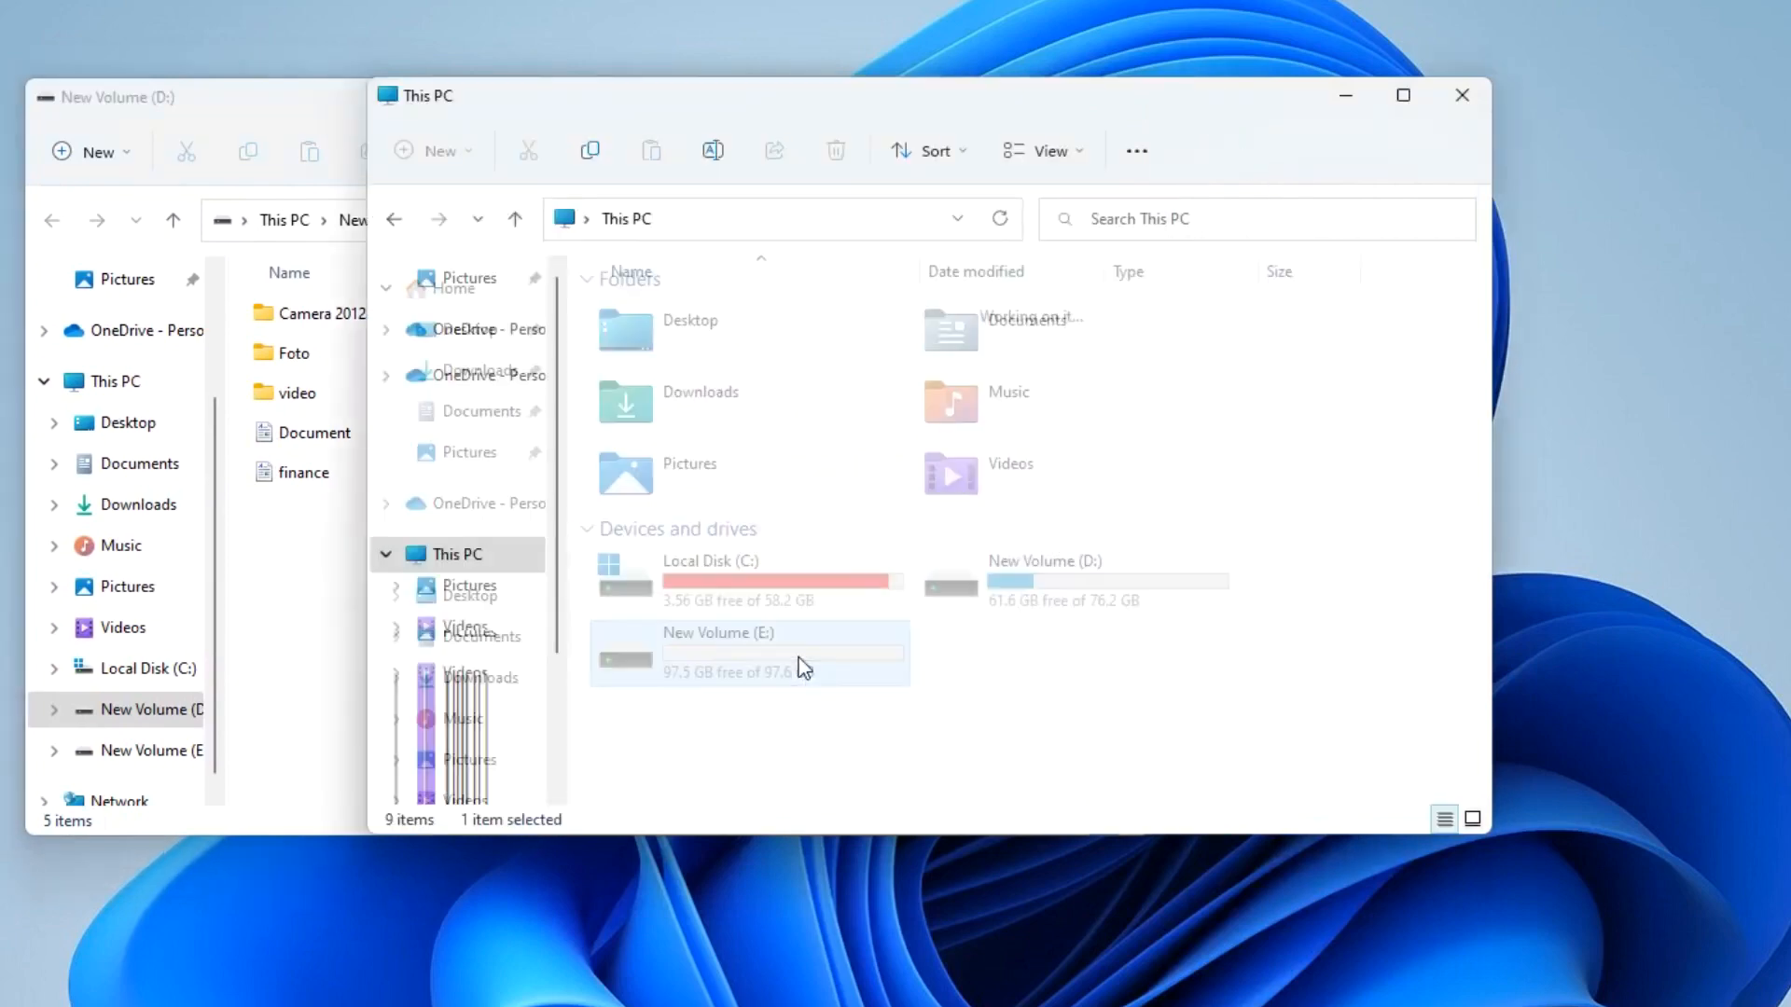
pyautogui.moveTo(736, 109); pyautogui.dragTo(1104, 125)
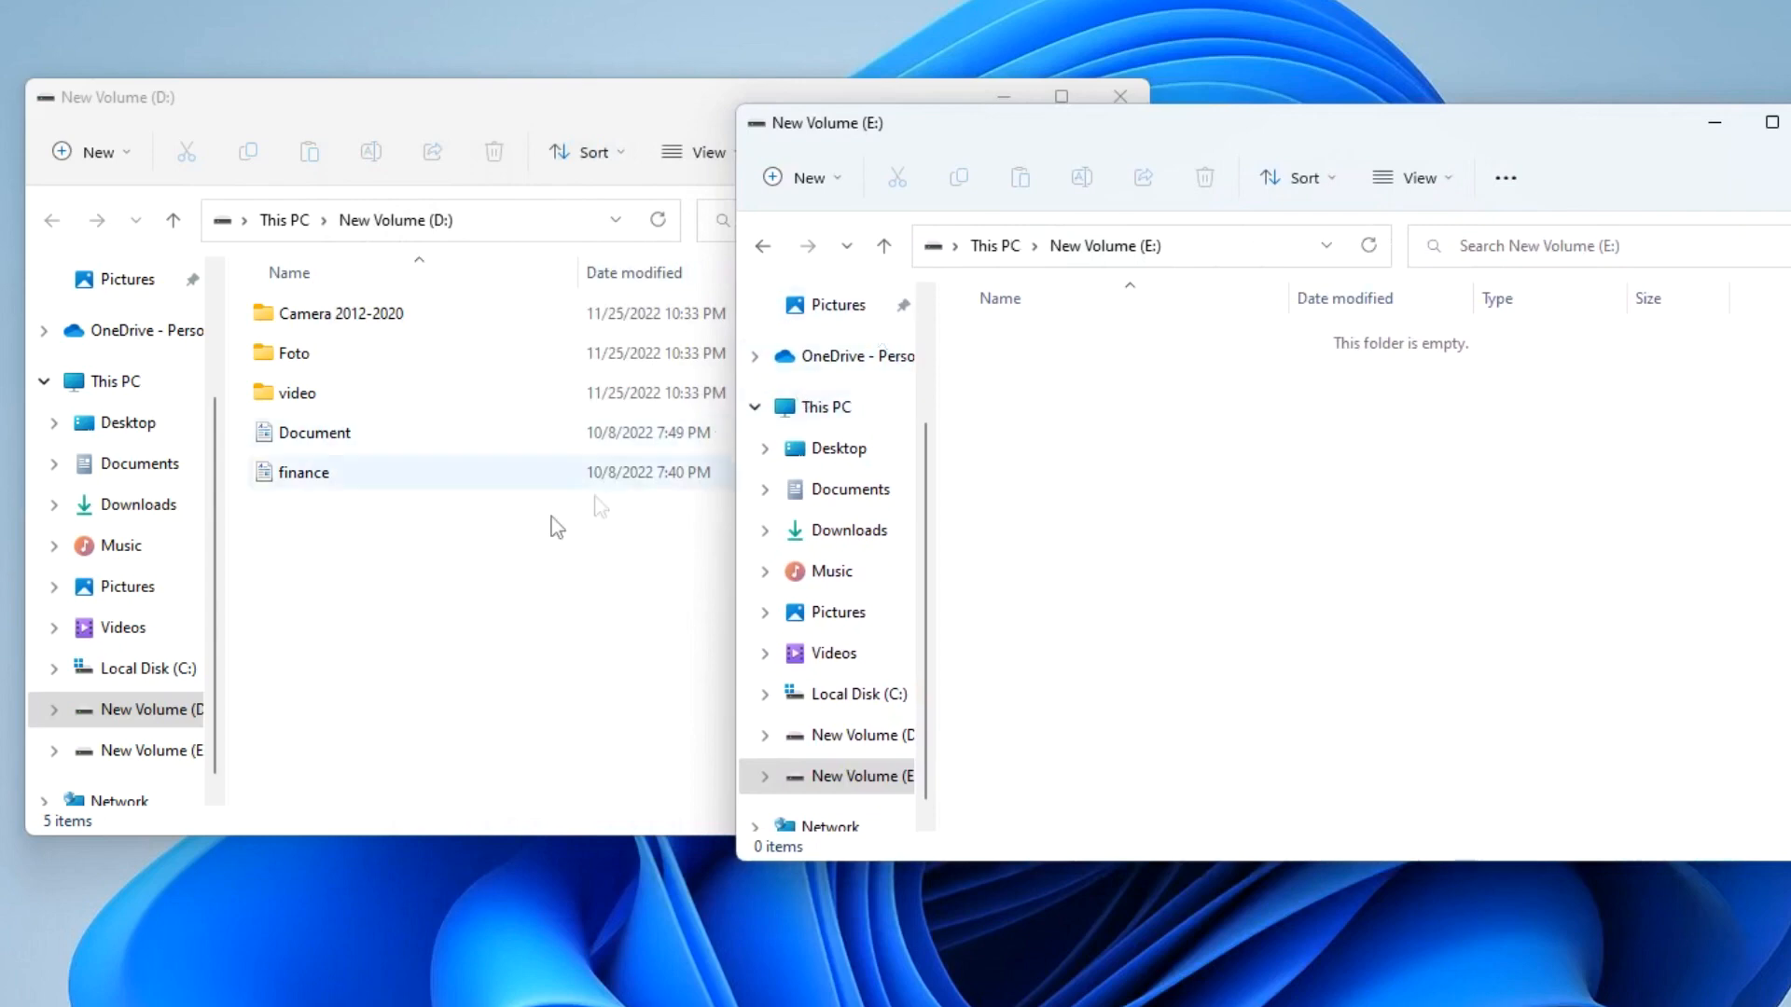
# Copy all folders and files from New Volume (D:) to New Volume (E:) and close both drive windows
pyautogui.moveTo(297, 599); pyautogui.dragTo(437, 321)
pyautogui.moveTo(254, 323); pyautogui.dragTo(1340, 577)
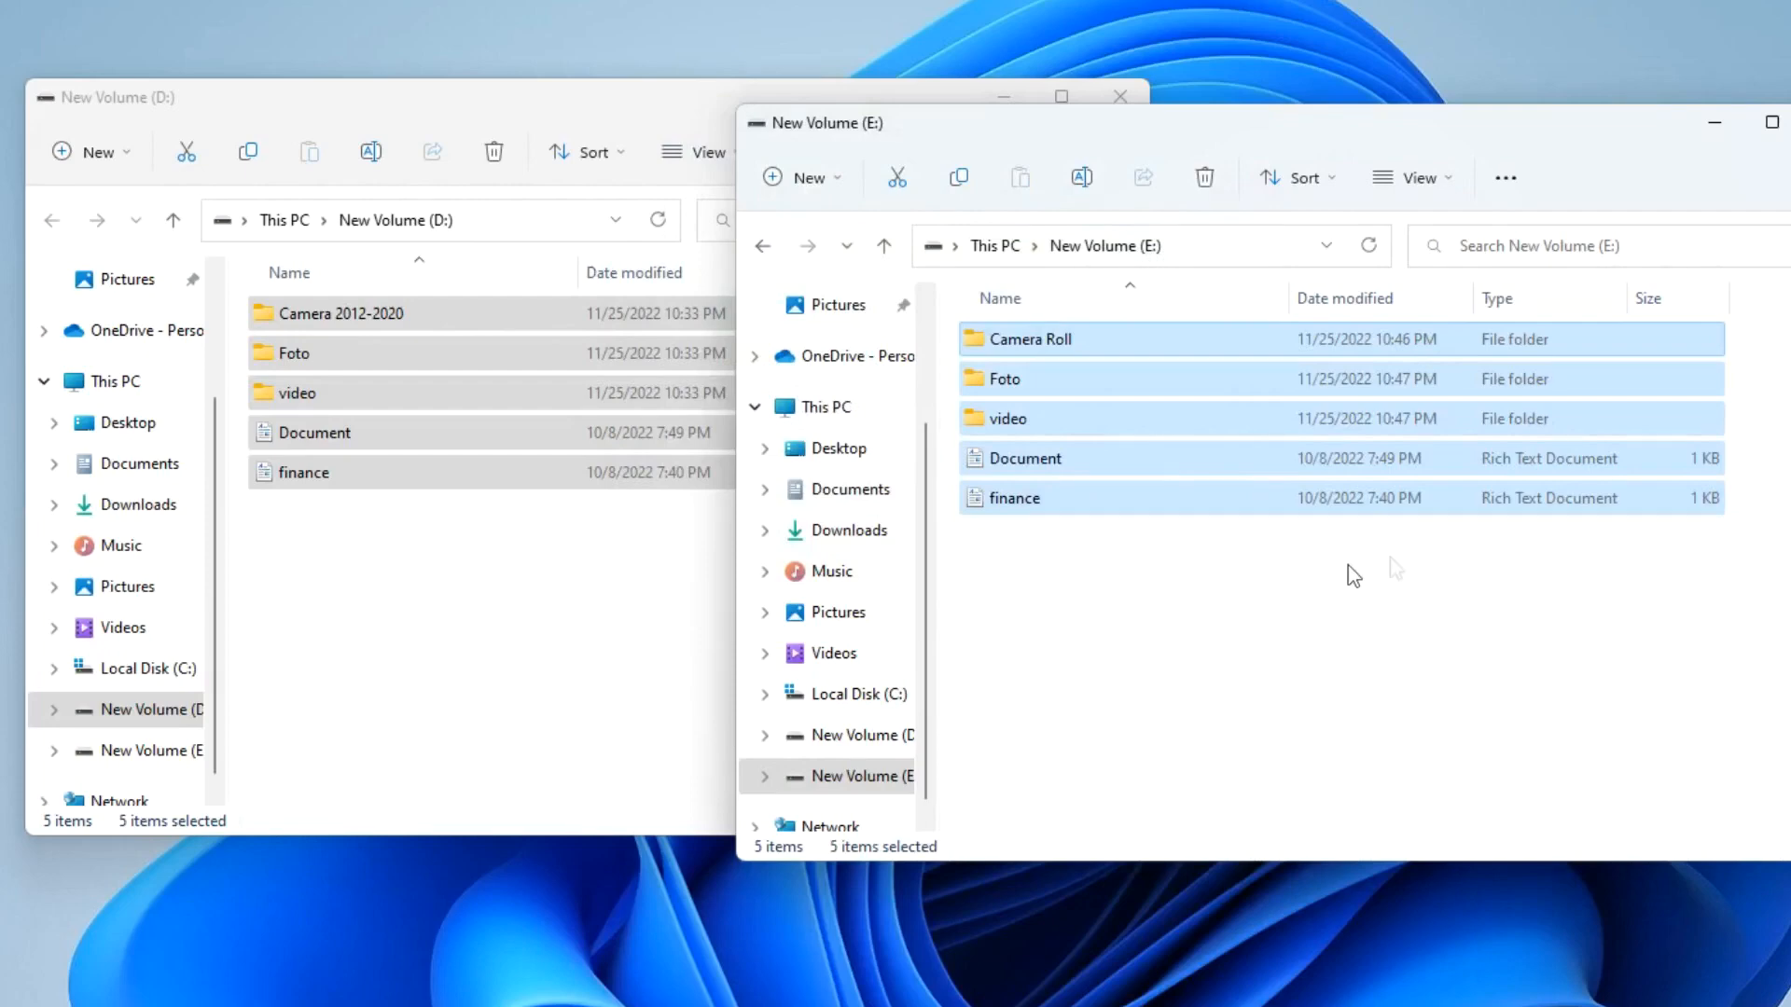
pyautogui.hotkey('alt', 'F4')
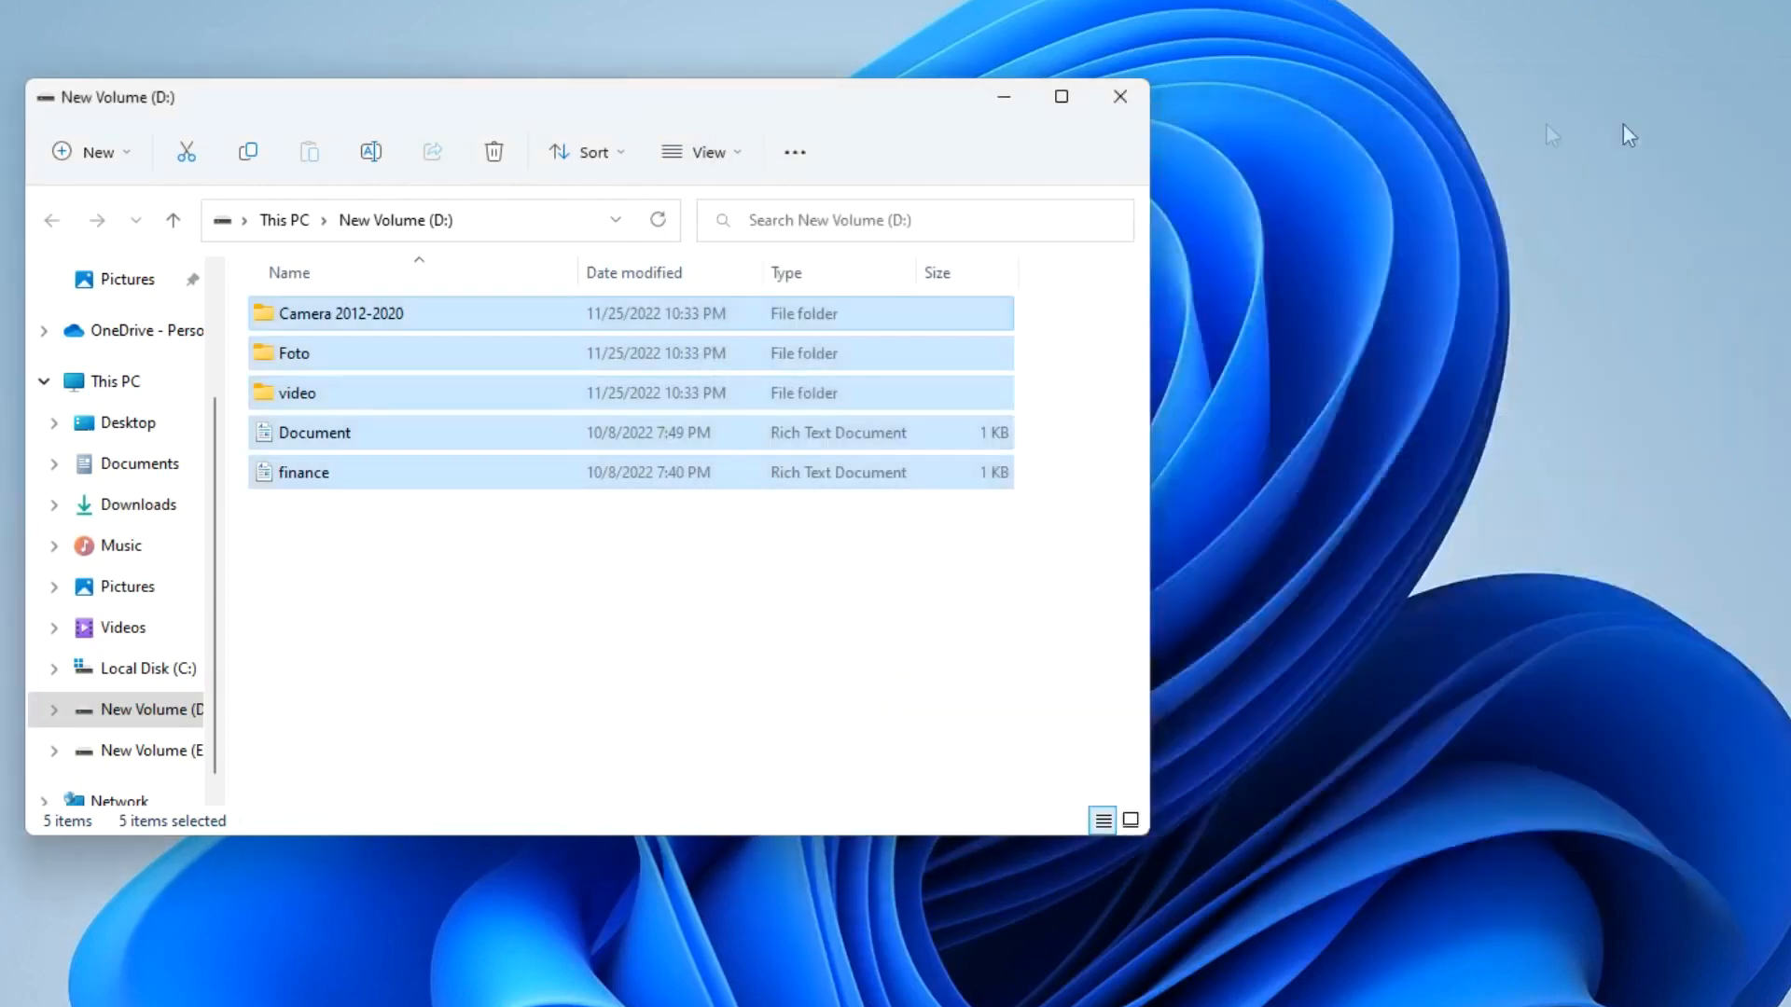
pyautogui.click(1120, 96)
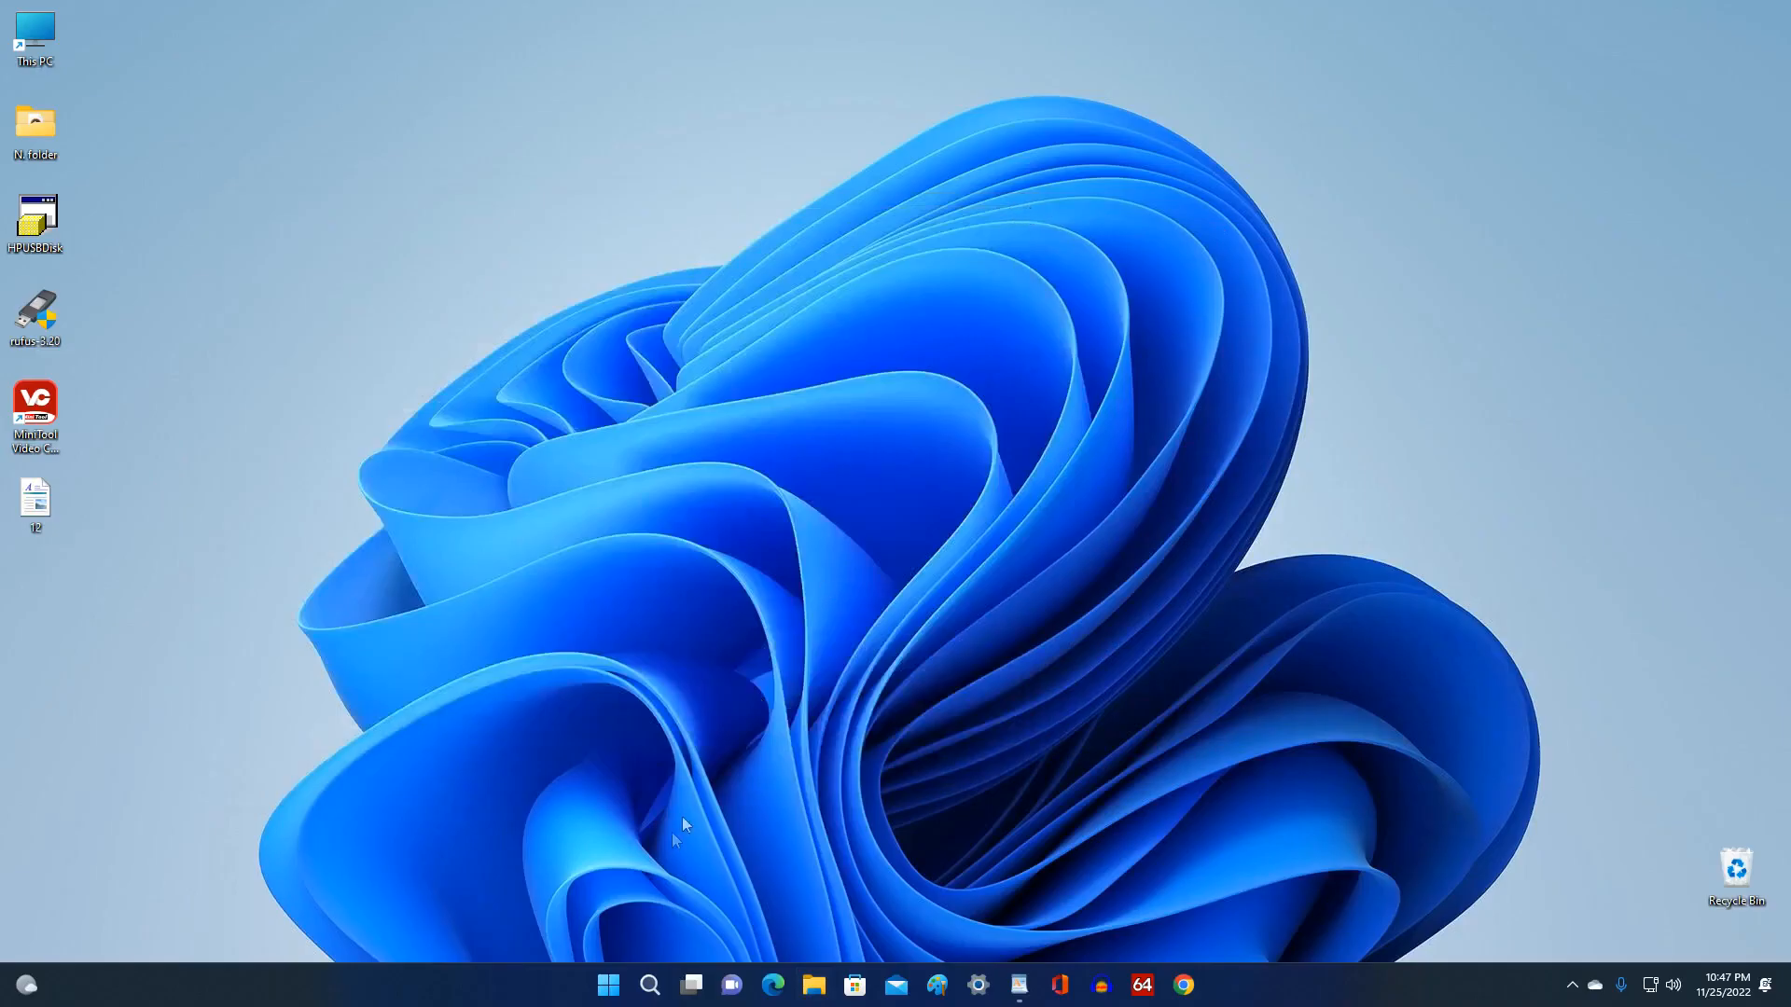
# Open Disk Management, widen its window to show the Disk 0 partitions more fully and move it toward the middle of the desktop
pyautogui.rightClick(614, 990)
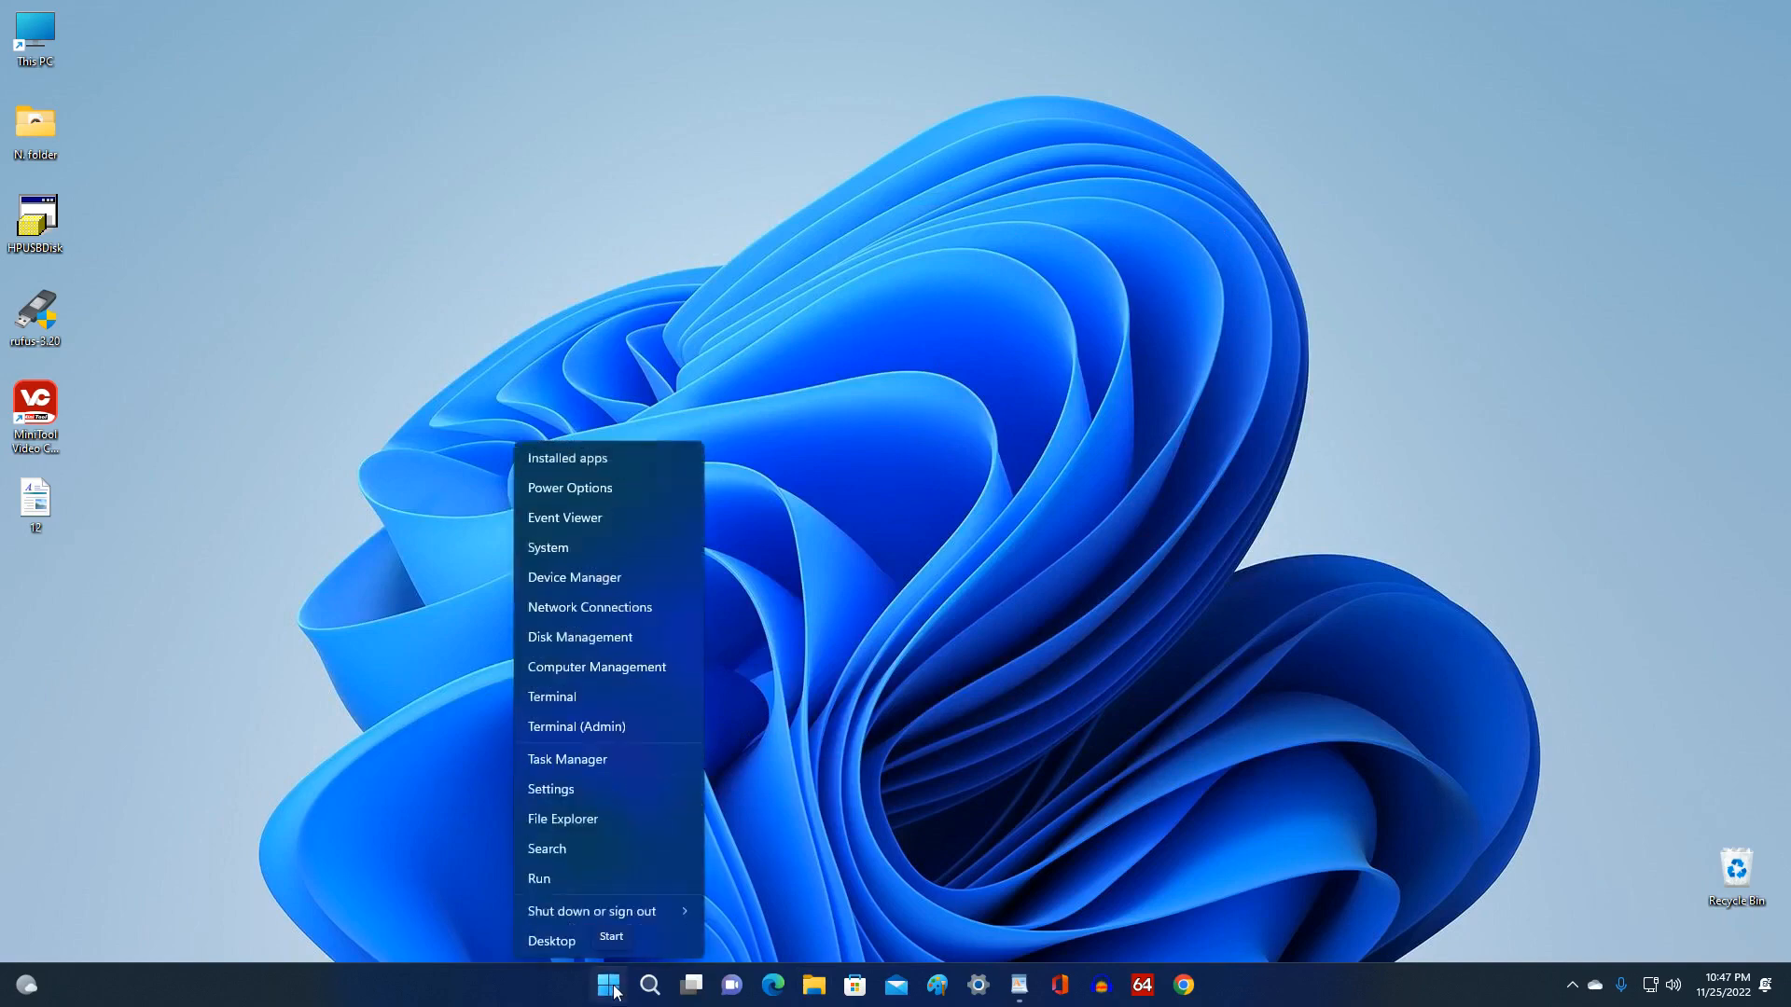
pyautogui.click(683, 644)
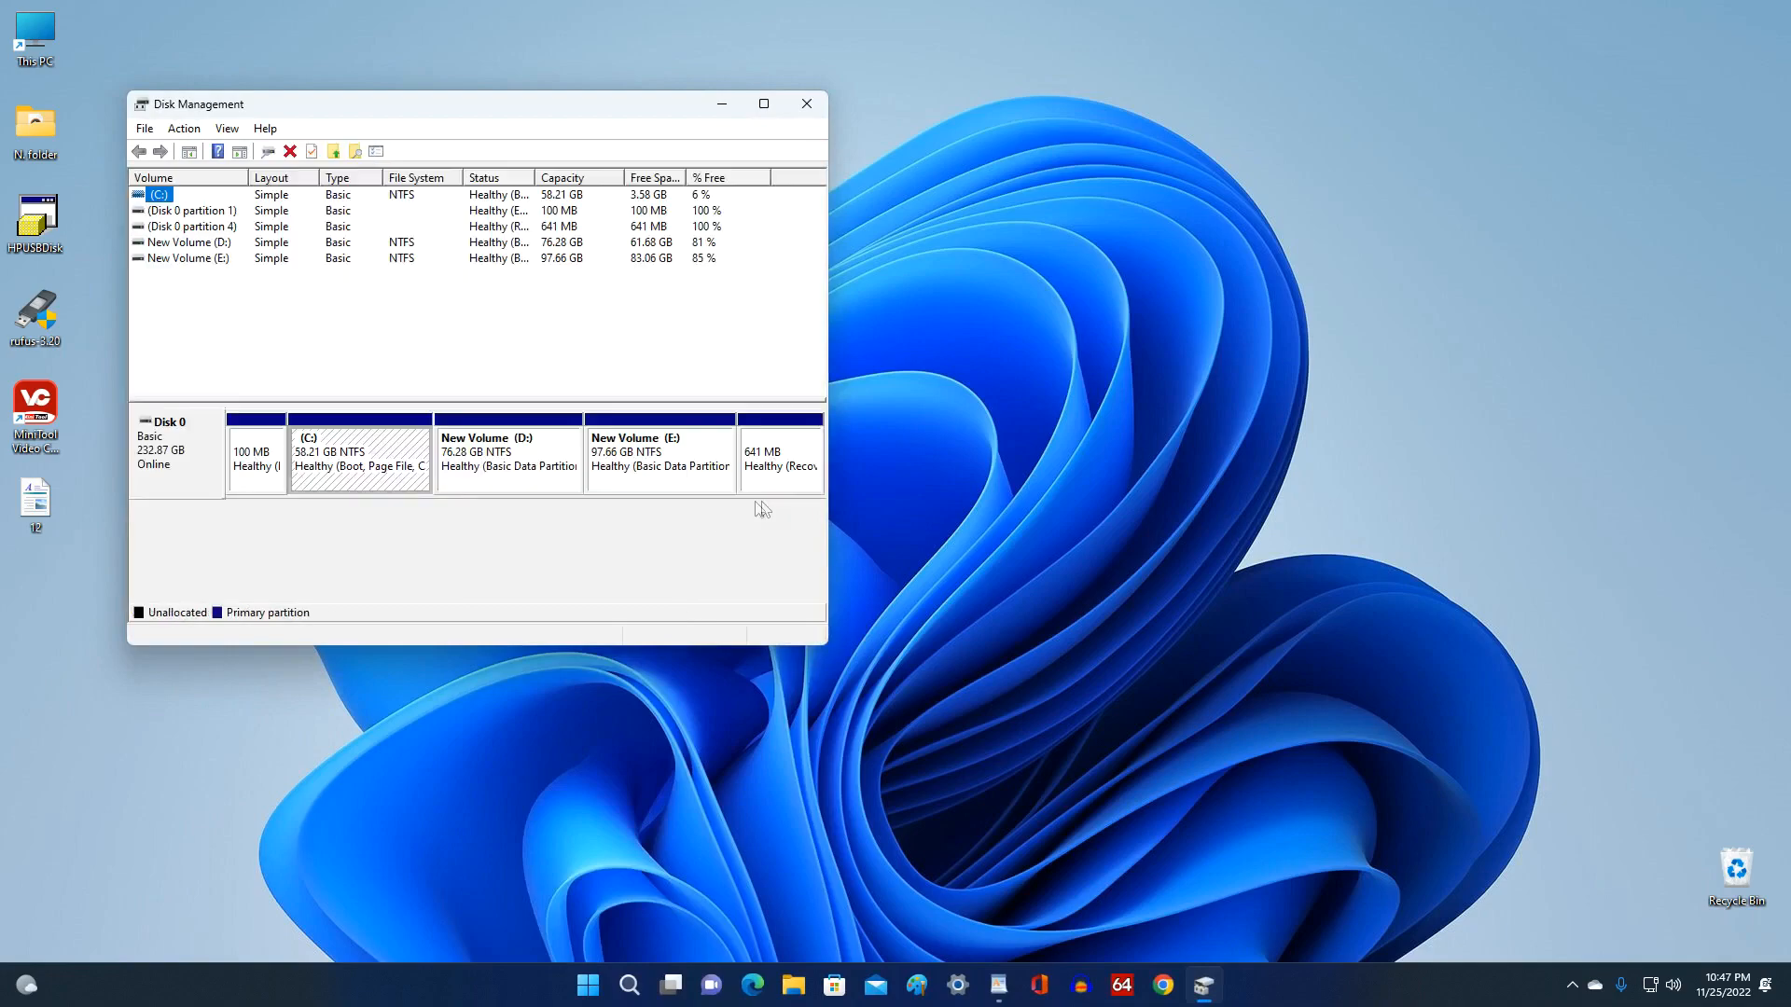
pyautogui.moveTo(826, 523); pyautogui.dragTo(1130, 521)
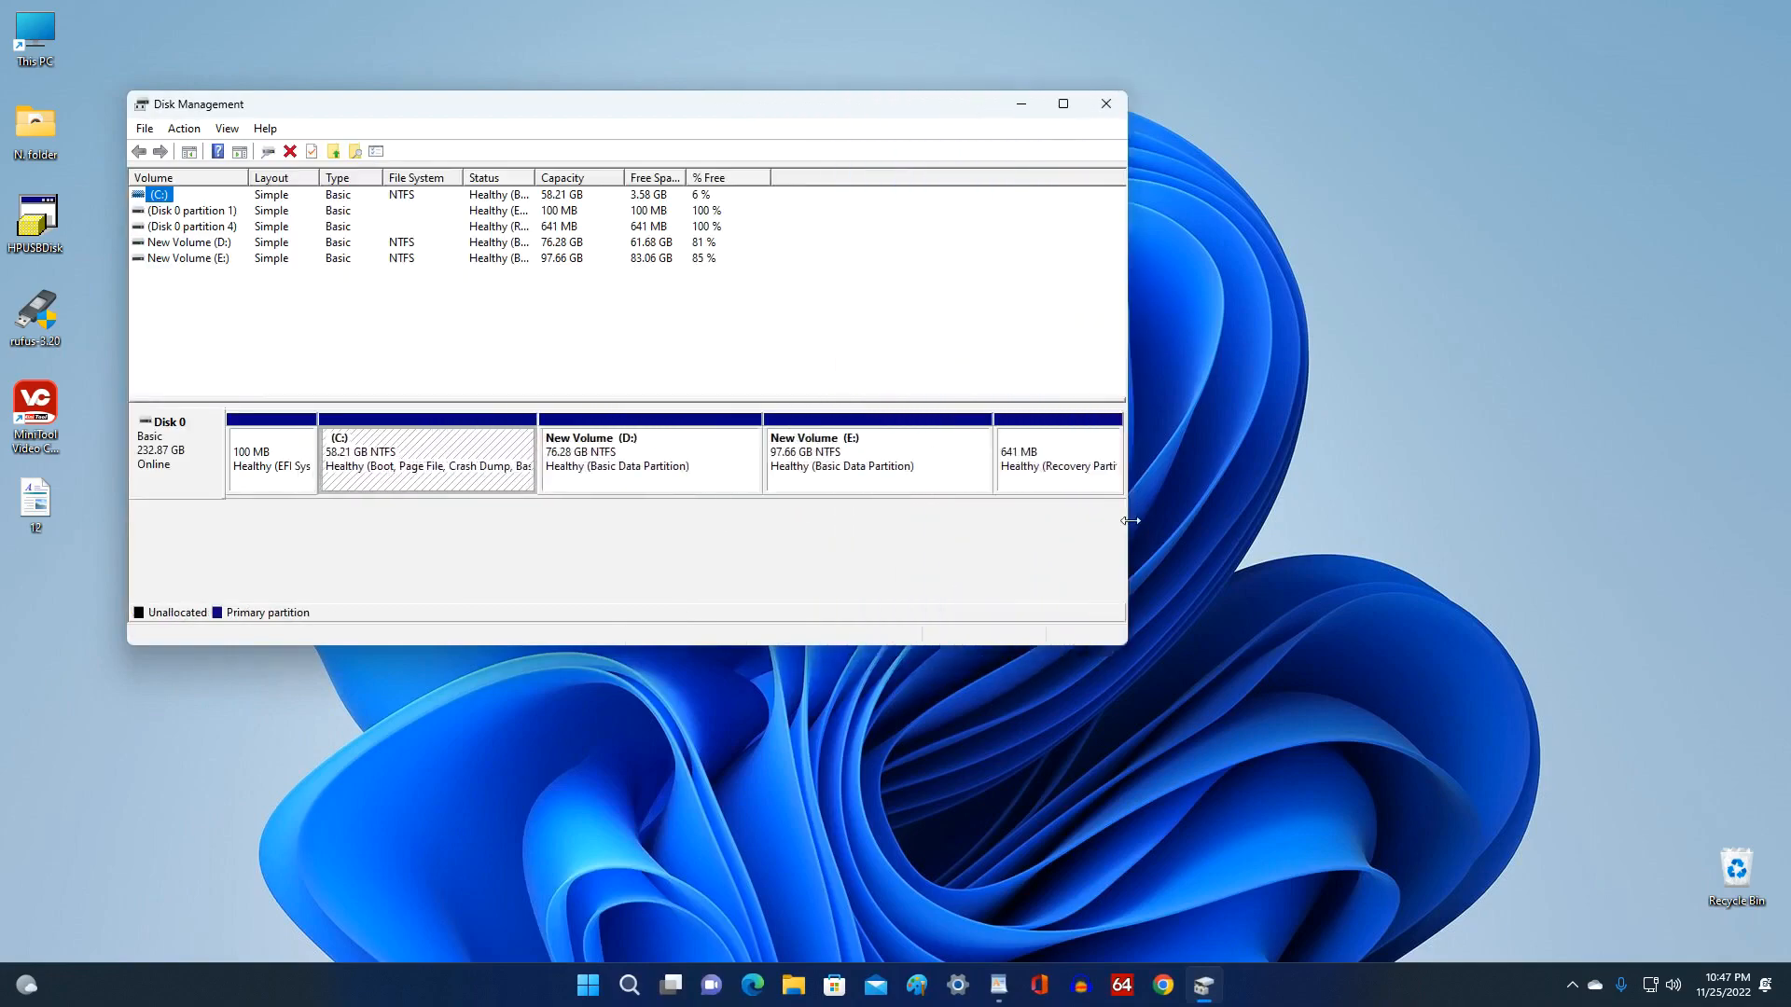
pyautogui.moveTo(744, 115); pyautogui.dragTo(1027, 192)
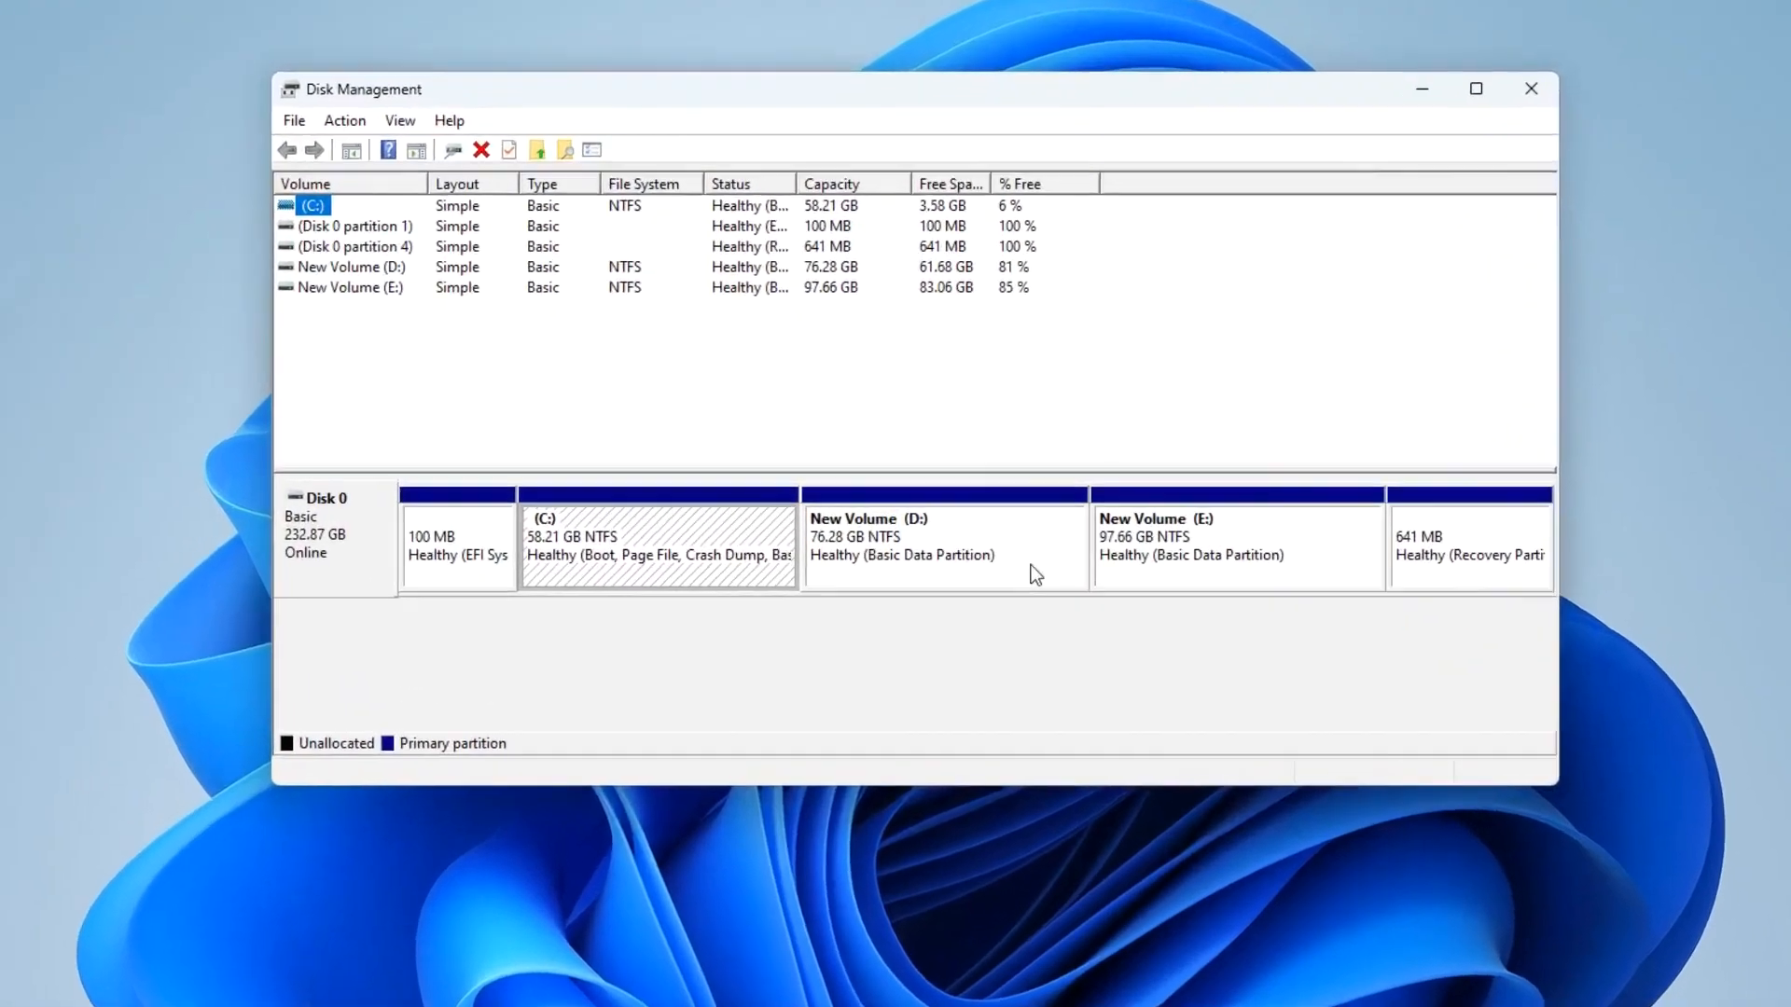
# Delete the New Volume (D:) partition on Disk 0, accepting that all its data is erased
pyautogui.click(1030, 565)
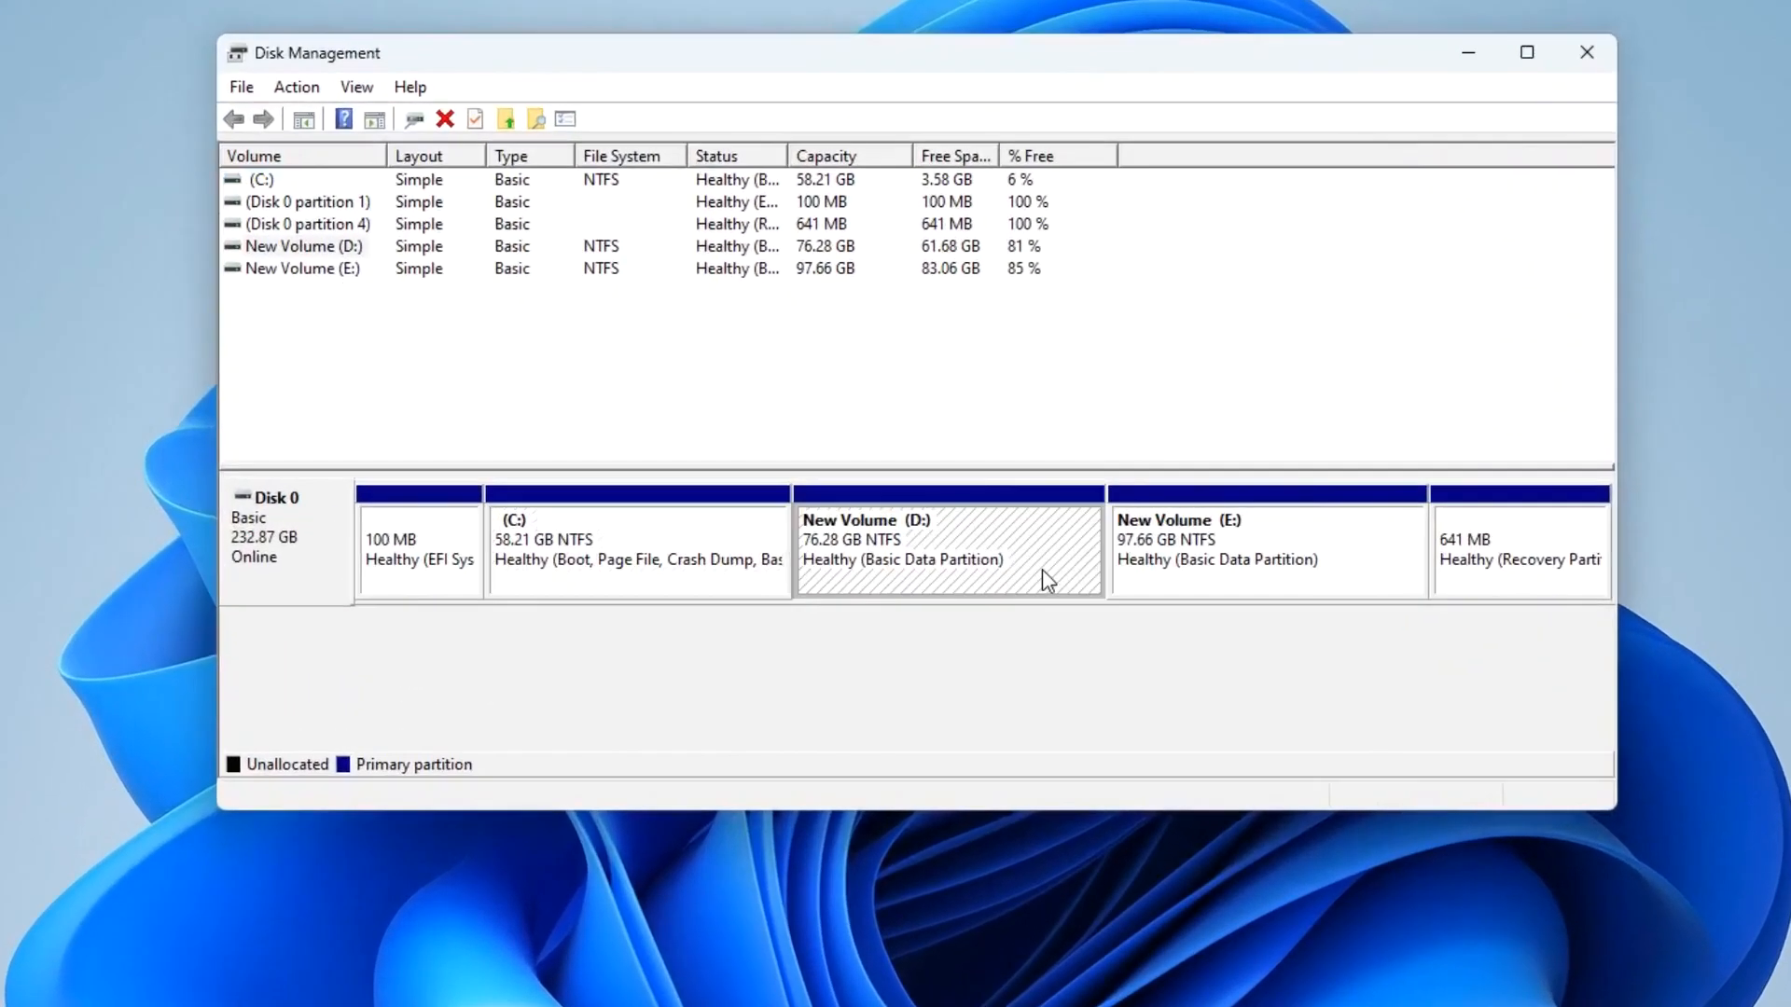
pyautogui.rightClick(1043, 573)
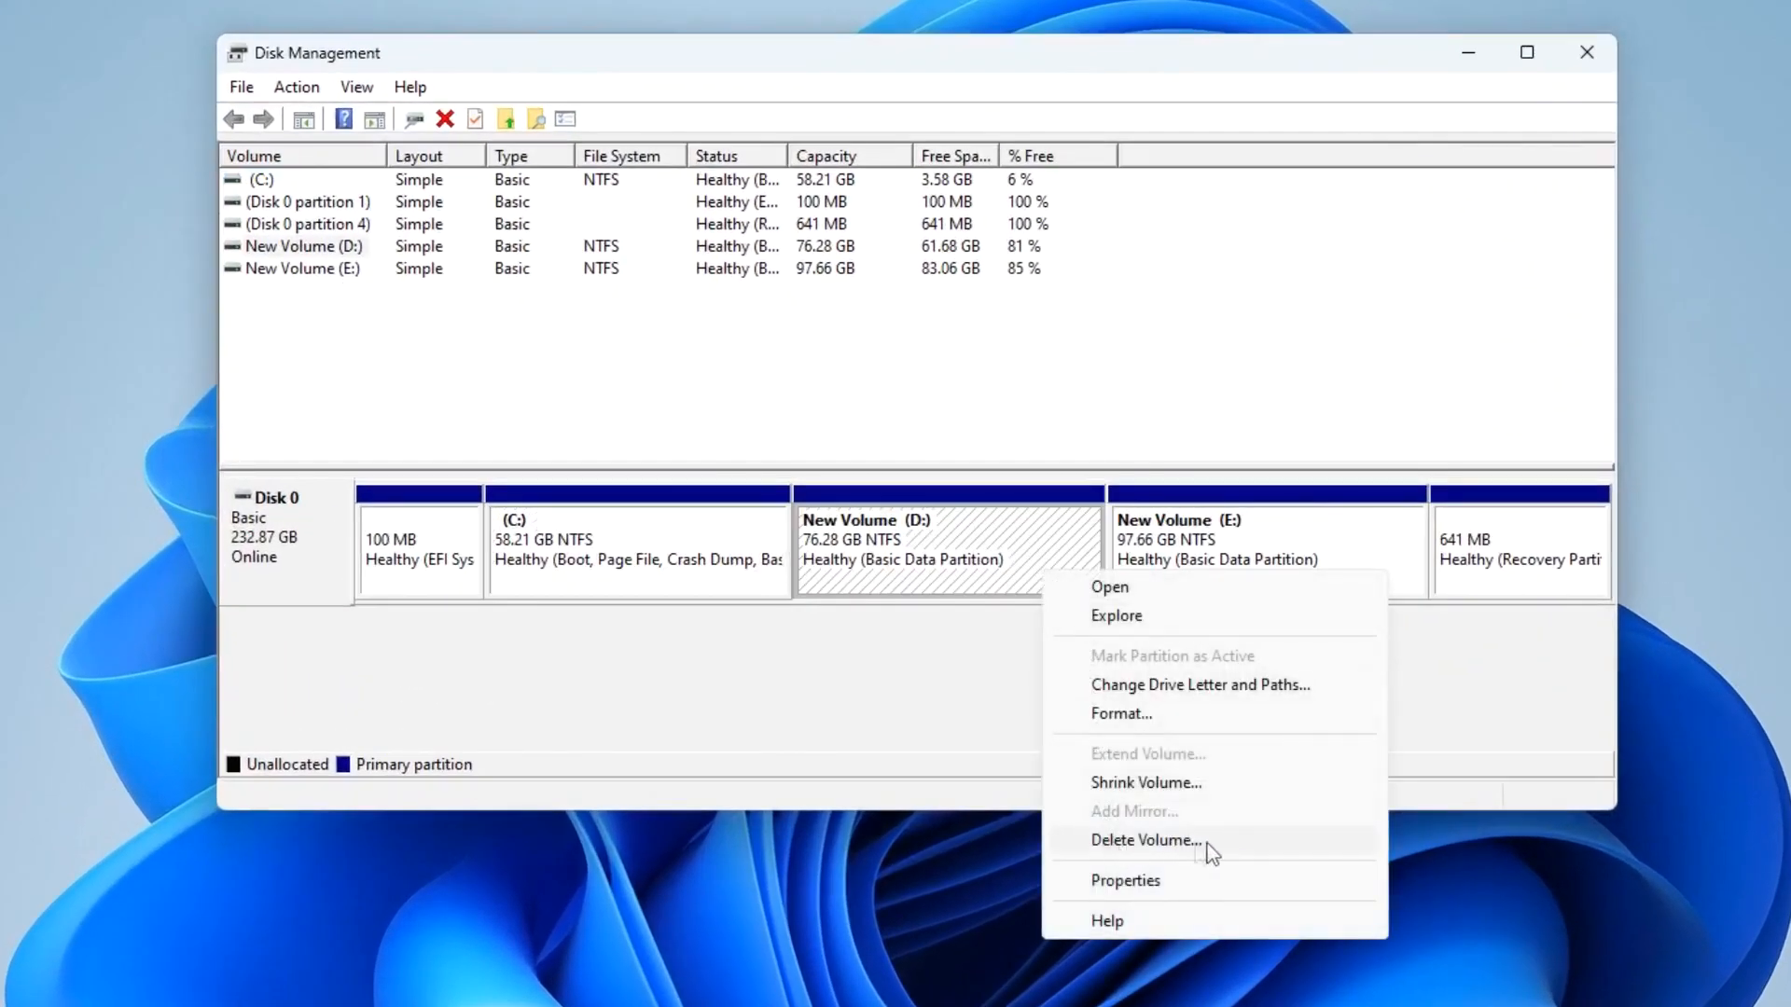
pyautogui.click(1278, 842)
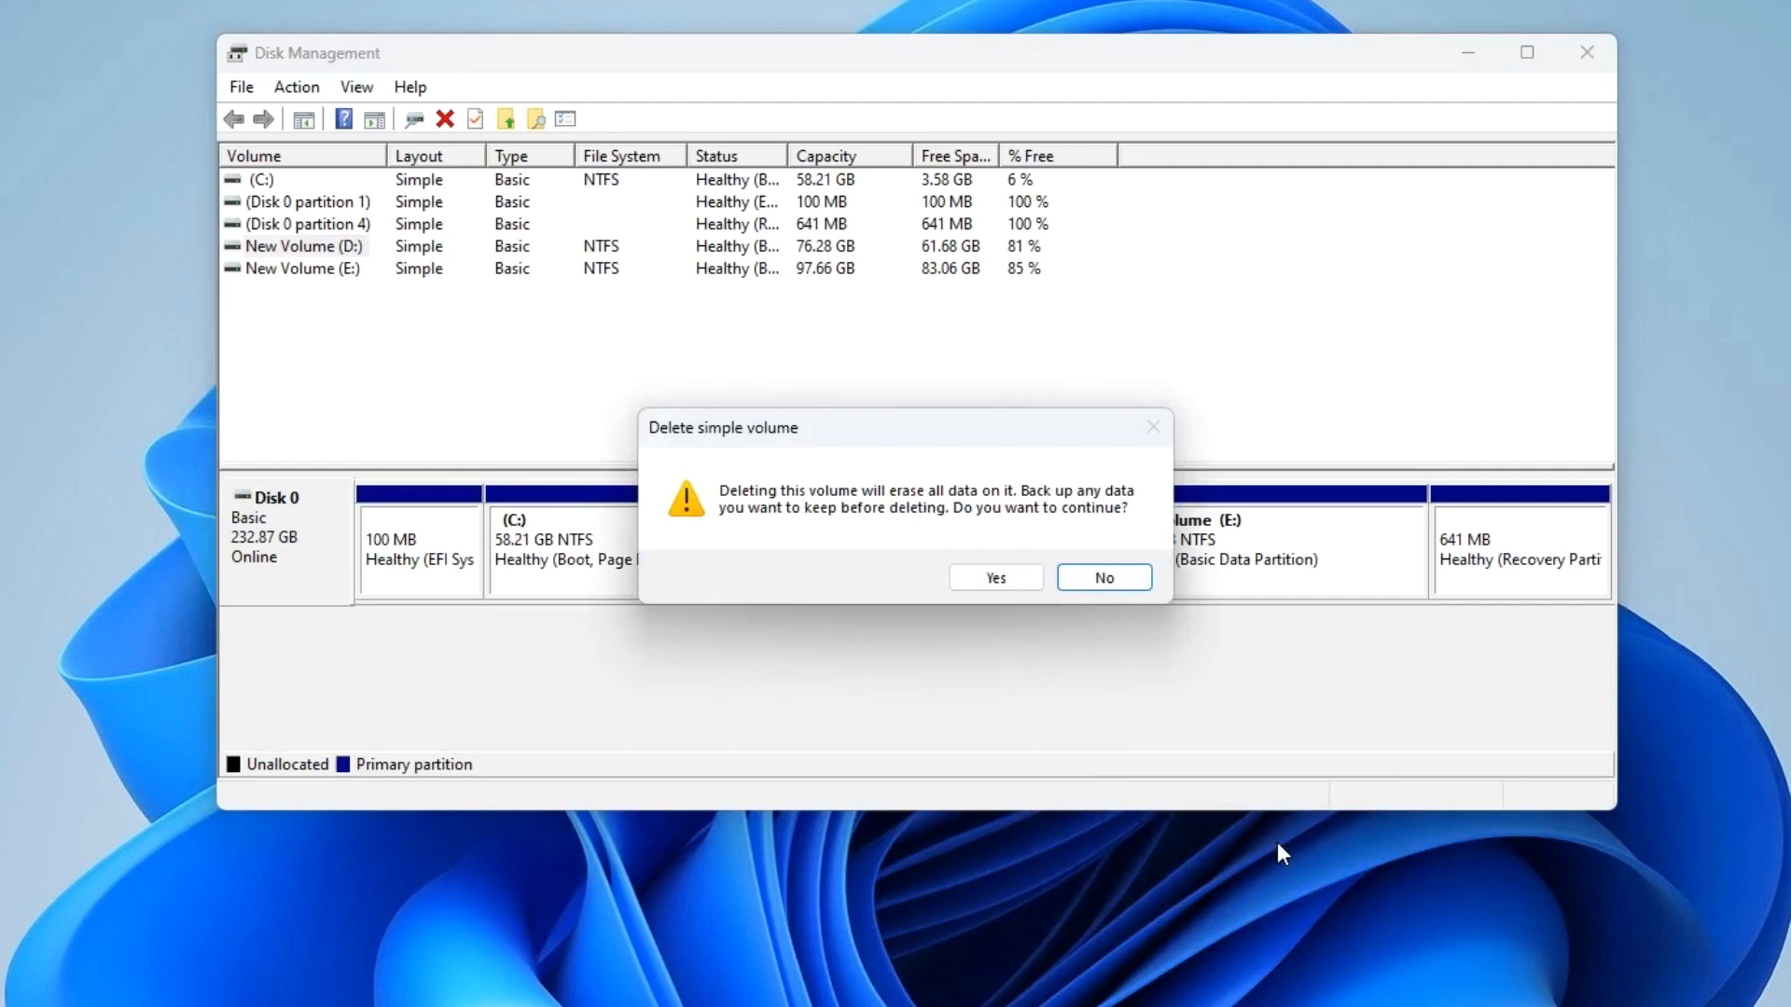
pyautogui.click(1020, 585)
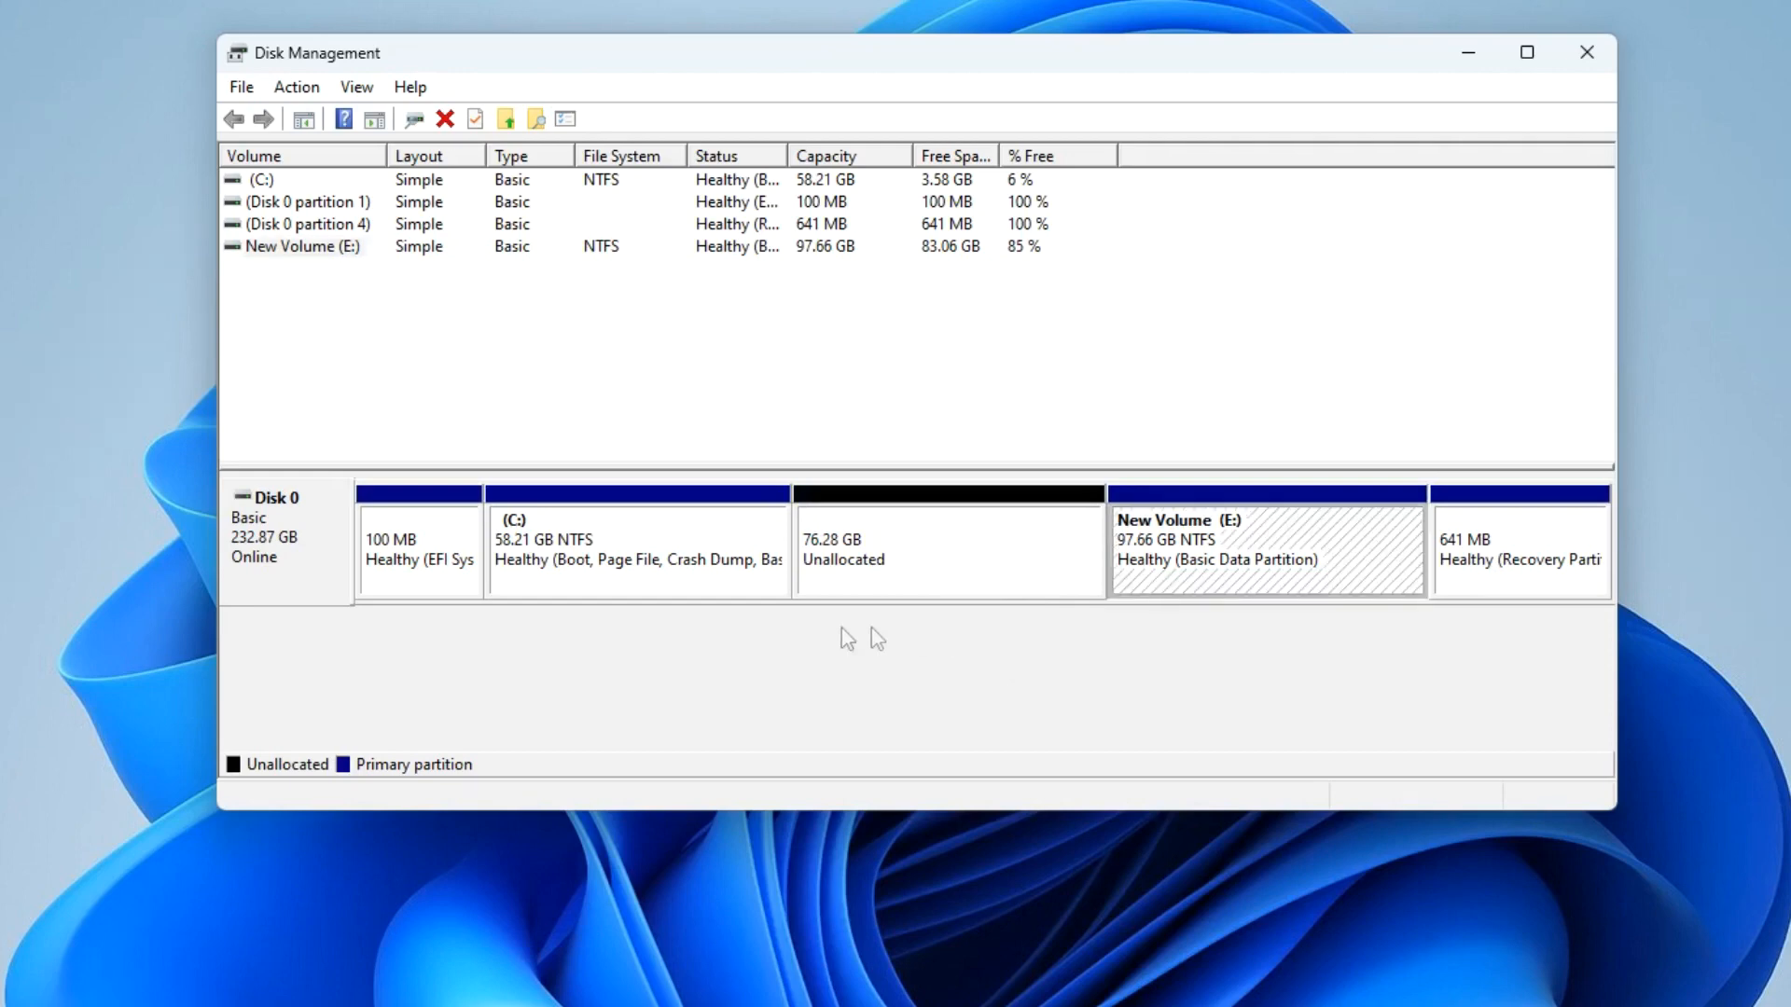
# Extend the C: volume with the full 78109 MB of unallocated space on Disk 0
pyautogui.click(668, 588)
pyautogui.rightClick(666, 586)
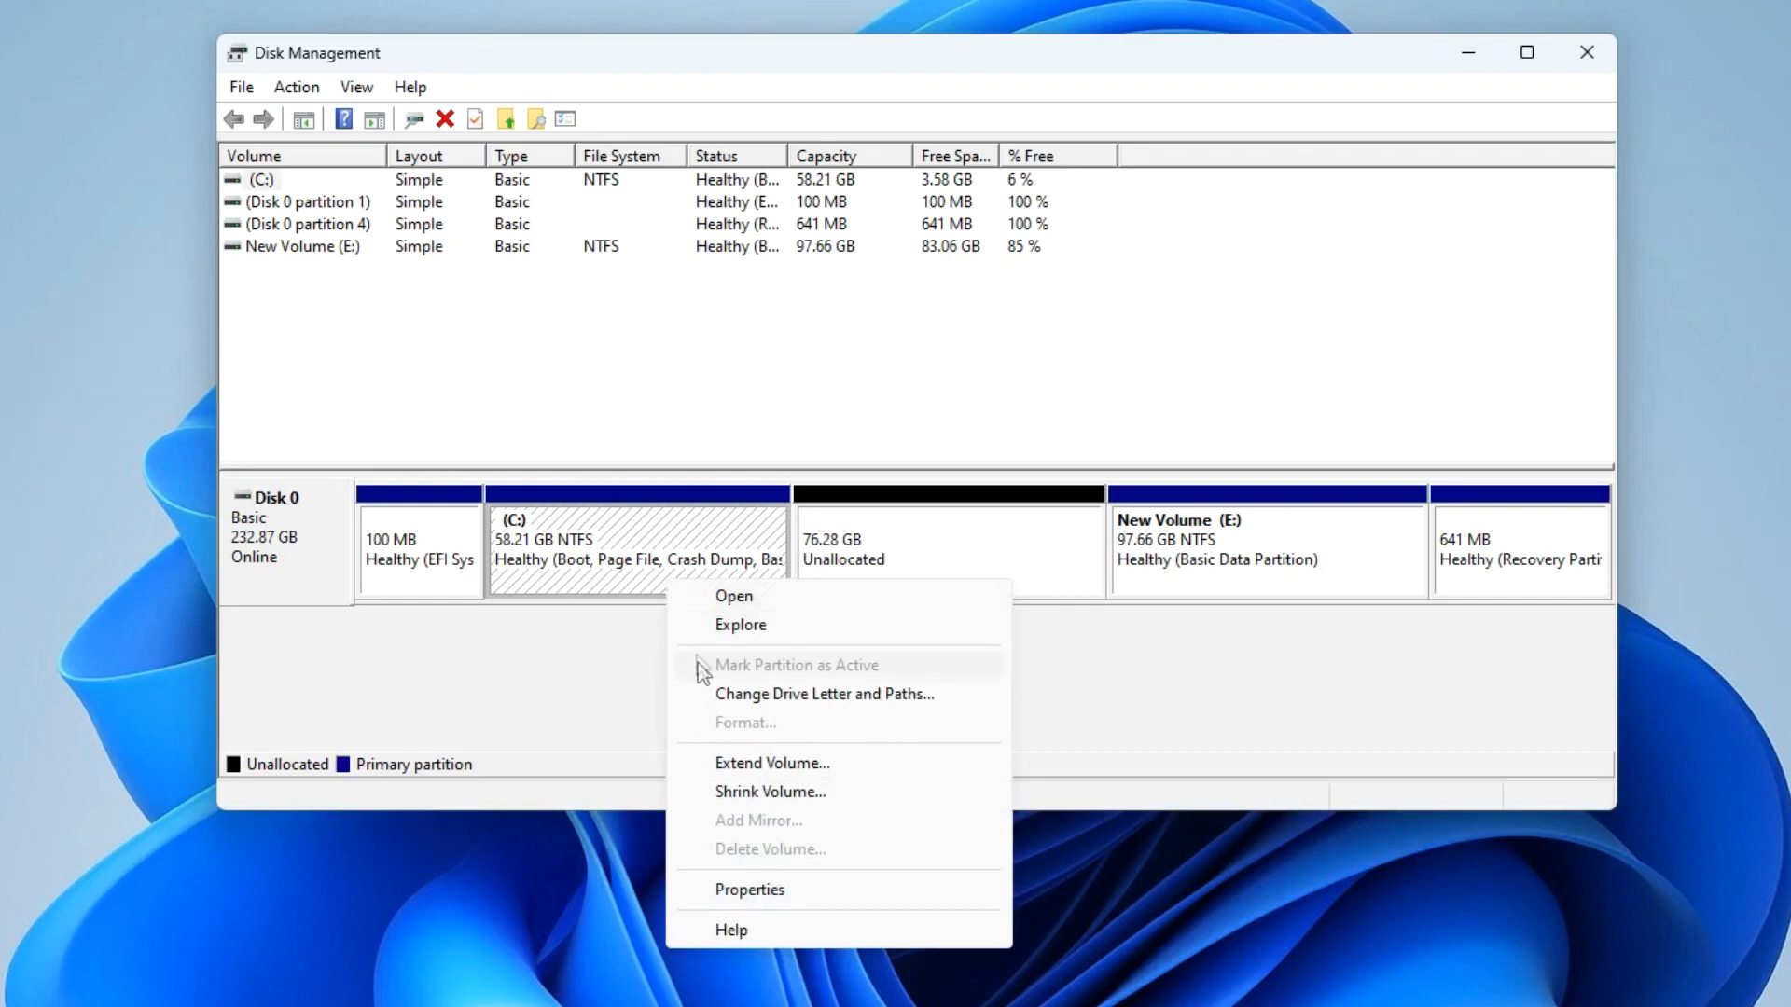
pyautogui.click(915, 765)
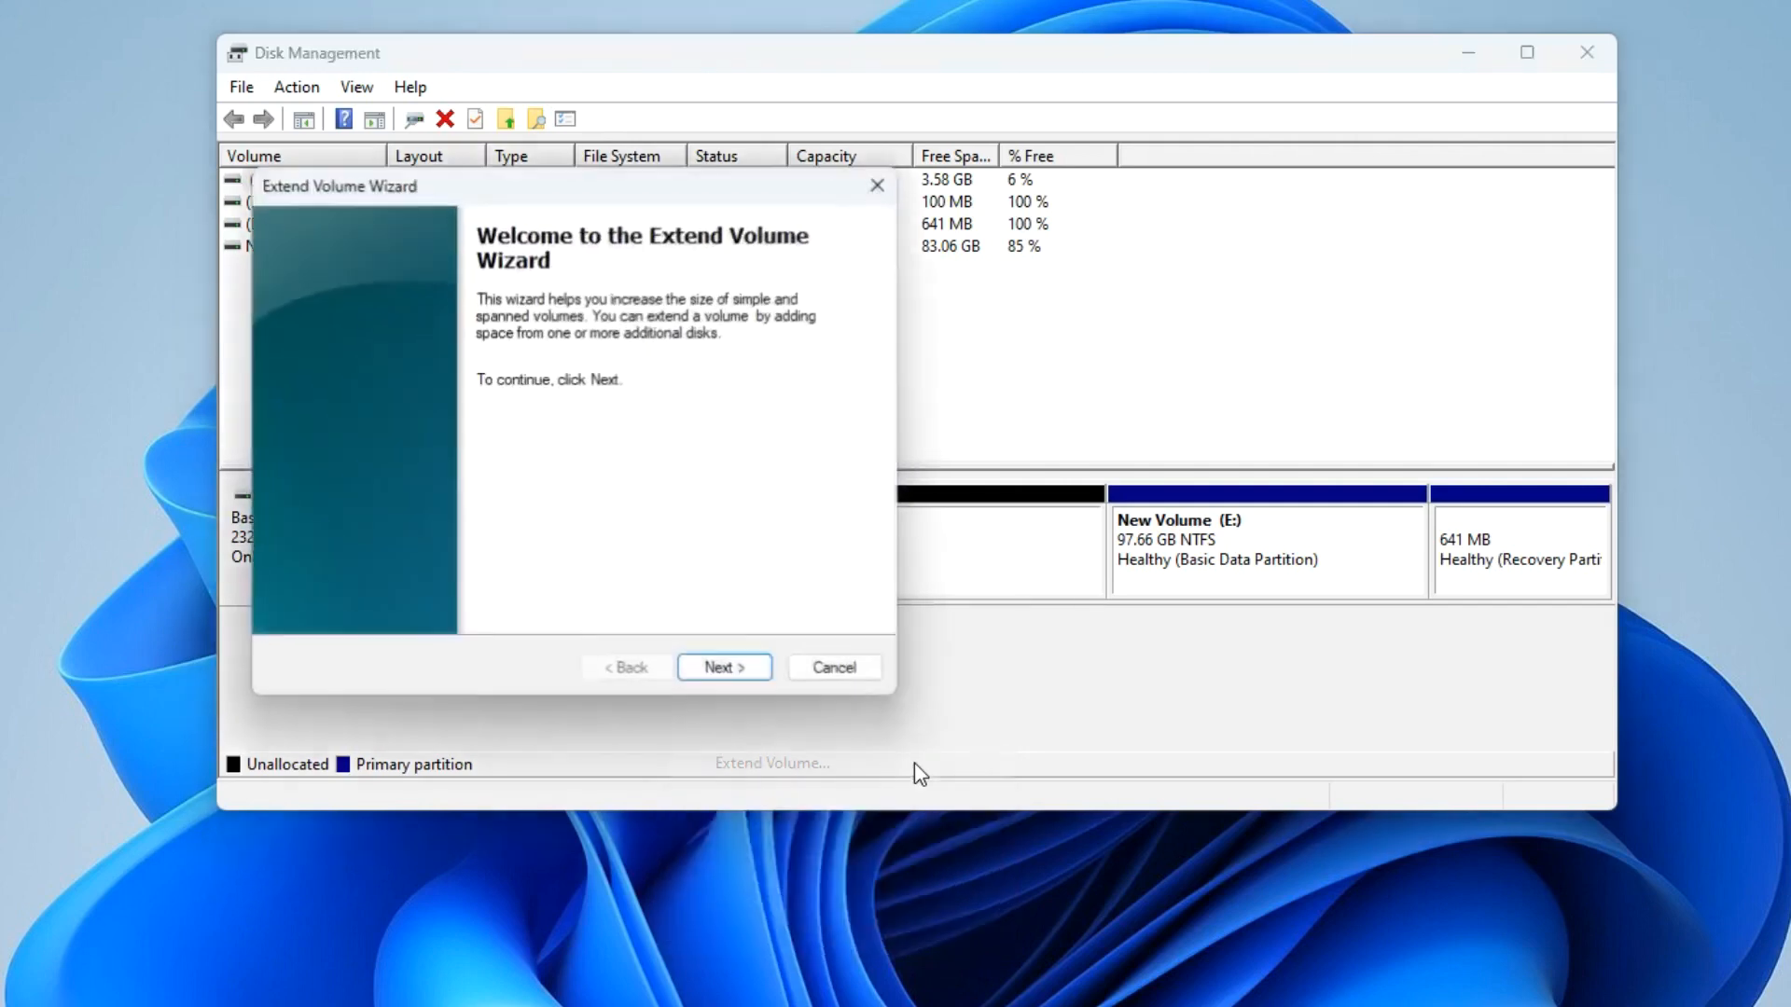
pyautogui.click(759, 670)
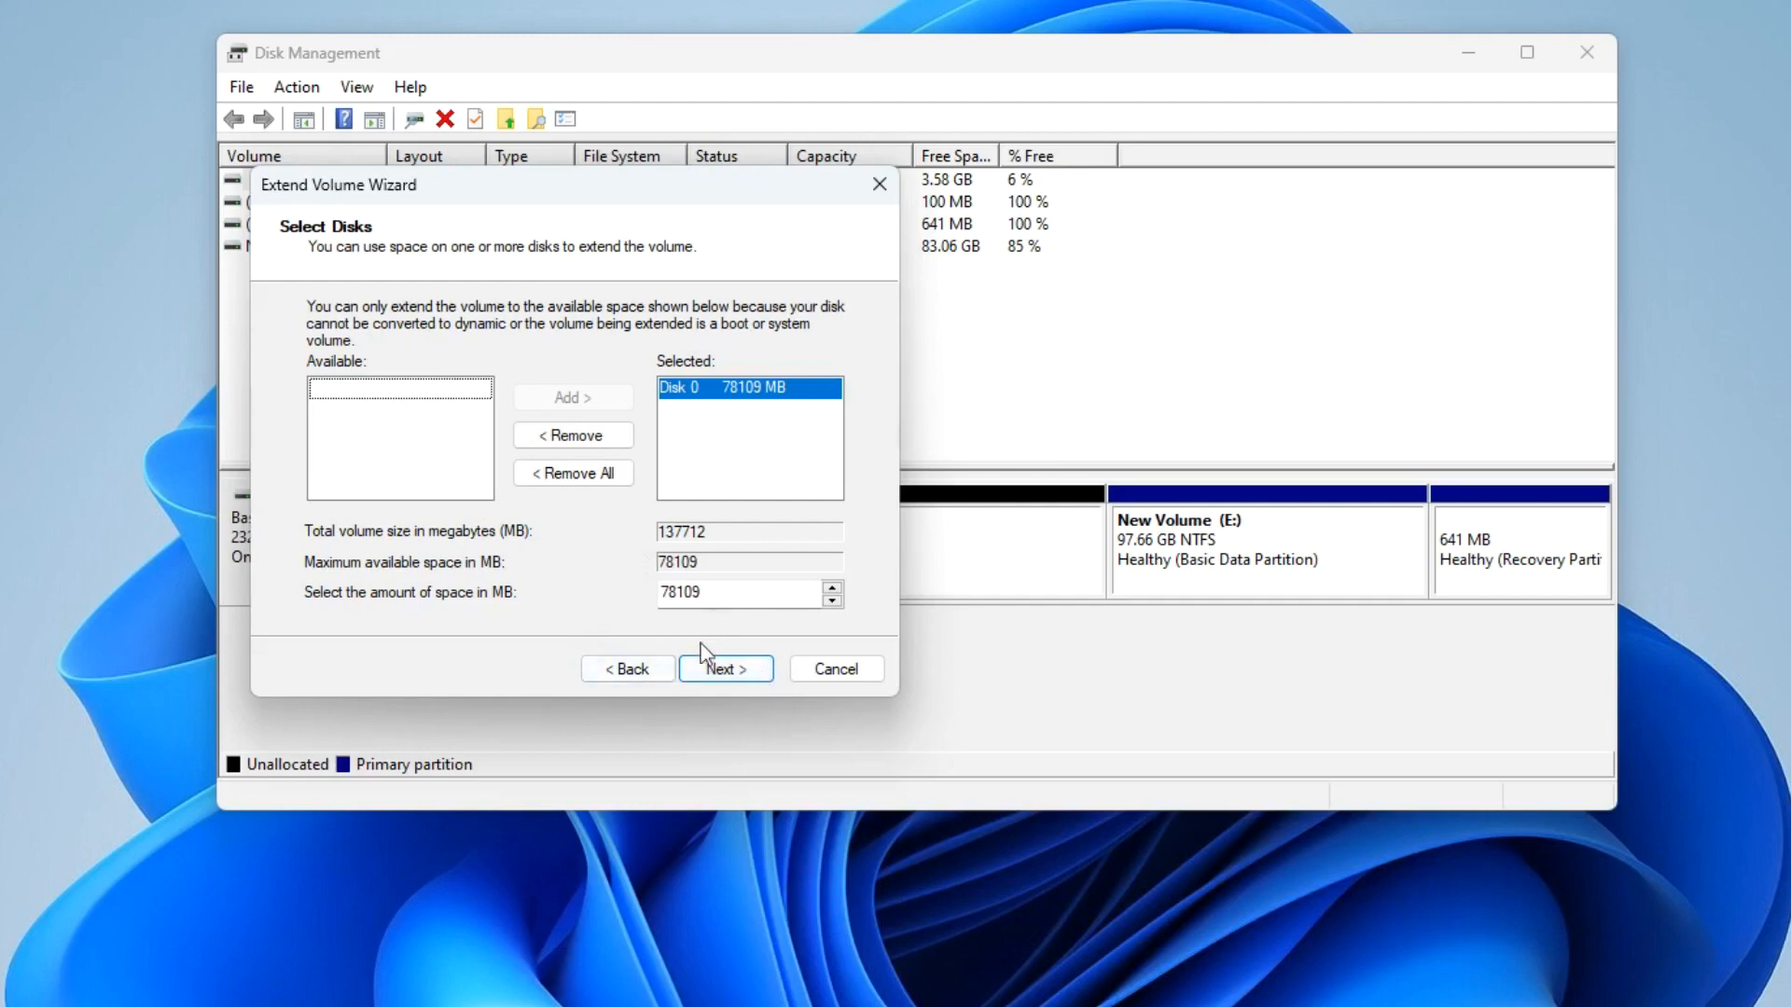
pyautogui.click(693, 671)
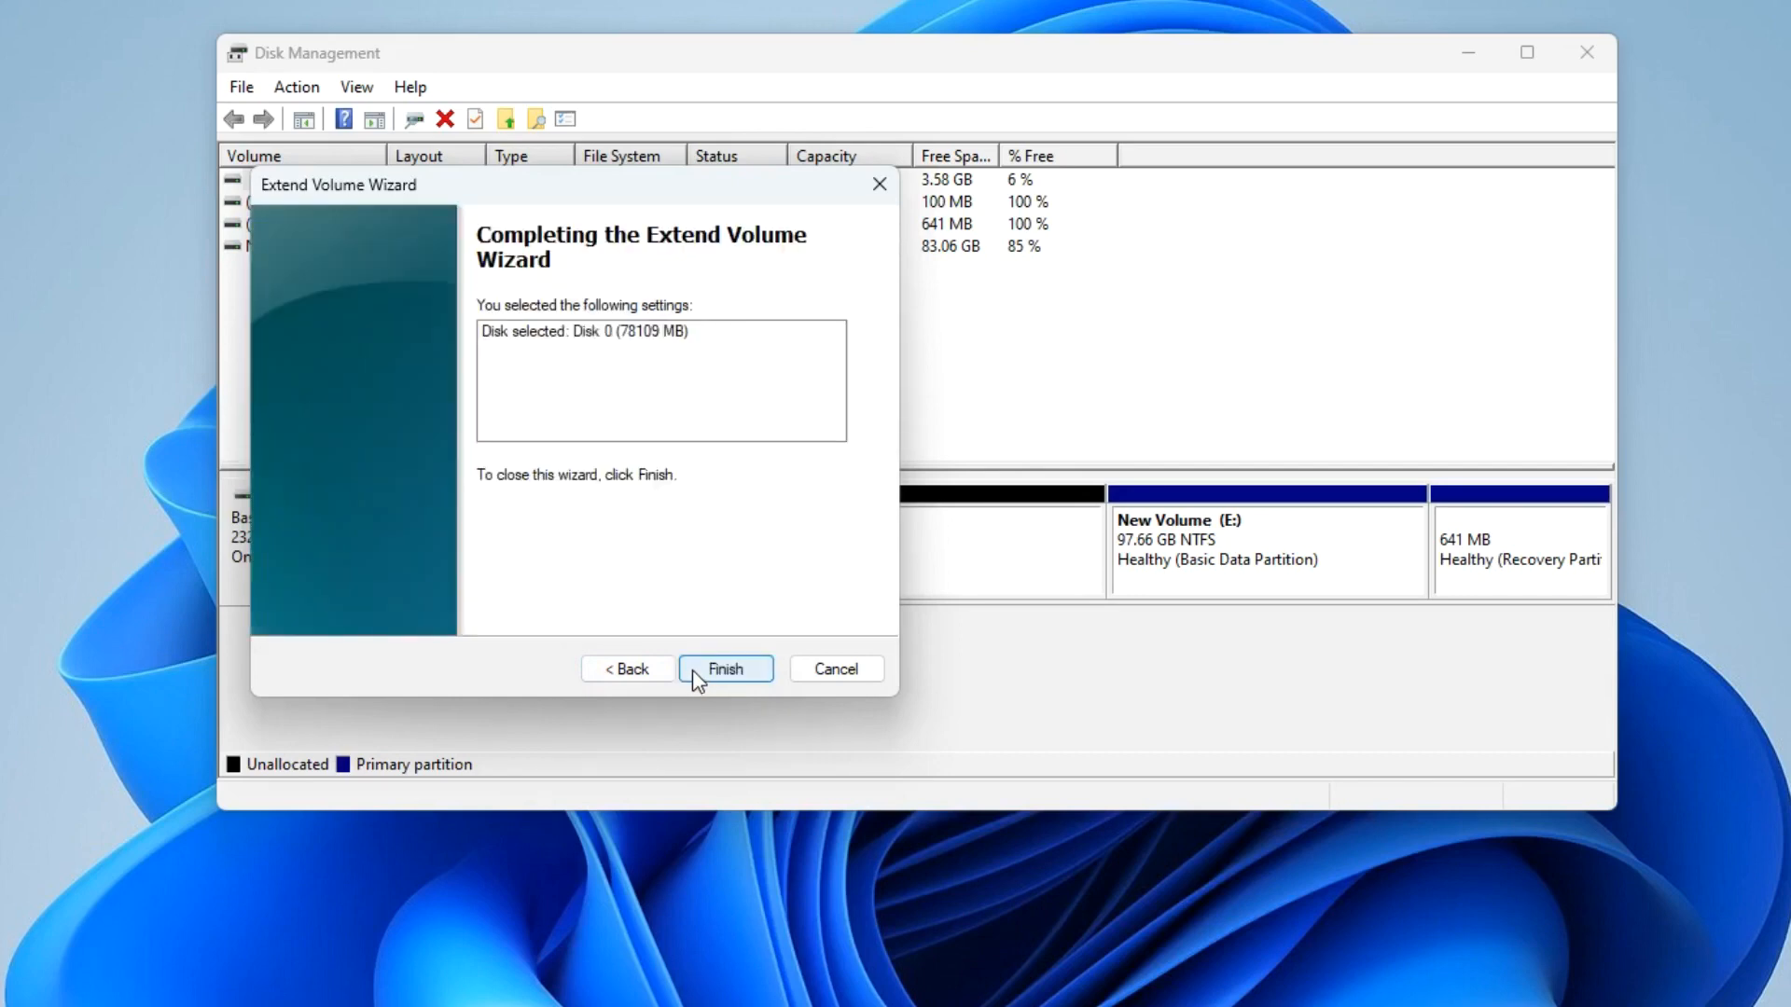
pyautogui.click(752, 670)
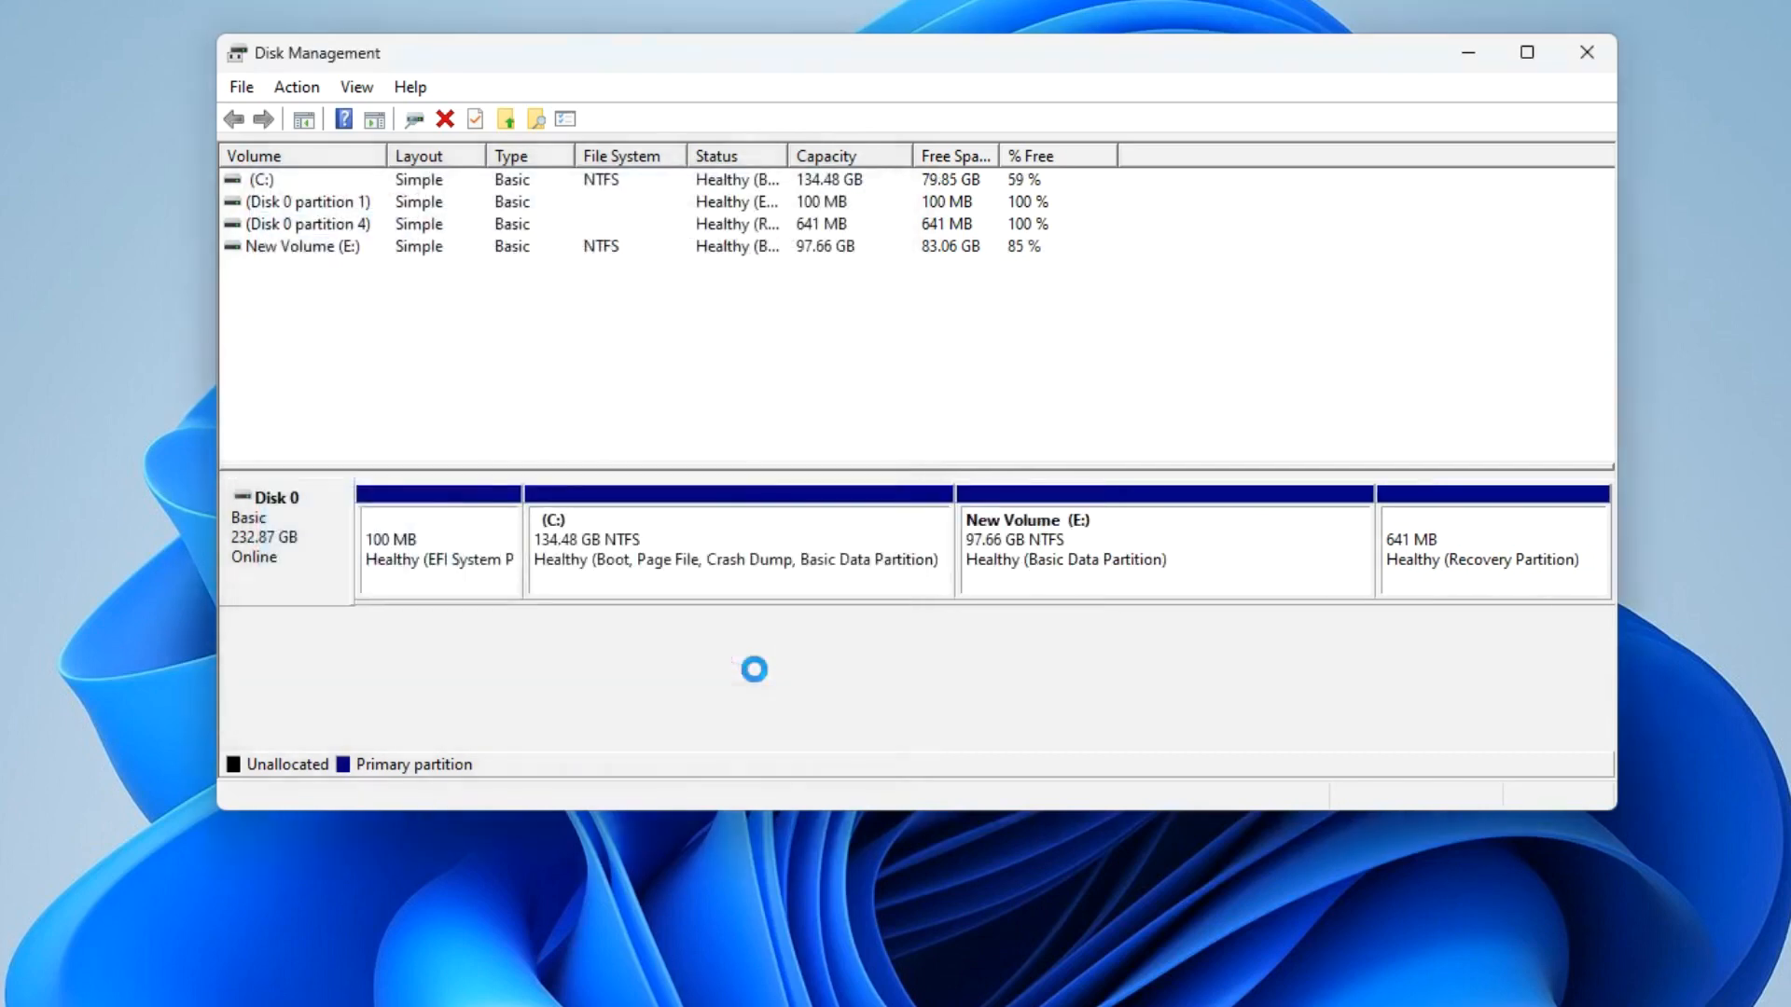
# Check the C: volume on Disk 0, close Disk Management and view the drives under This PC in File Explorer
pyautogui.click(603, 594)
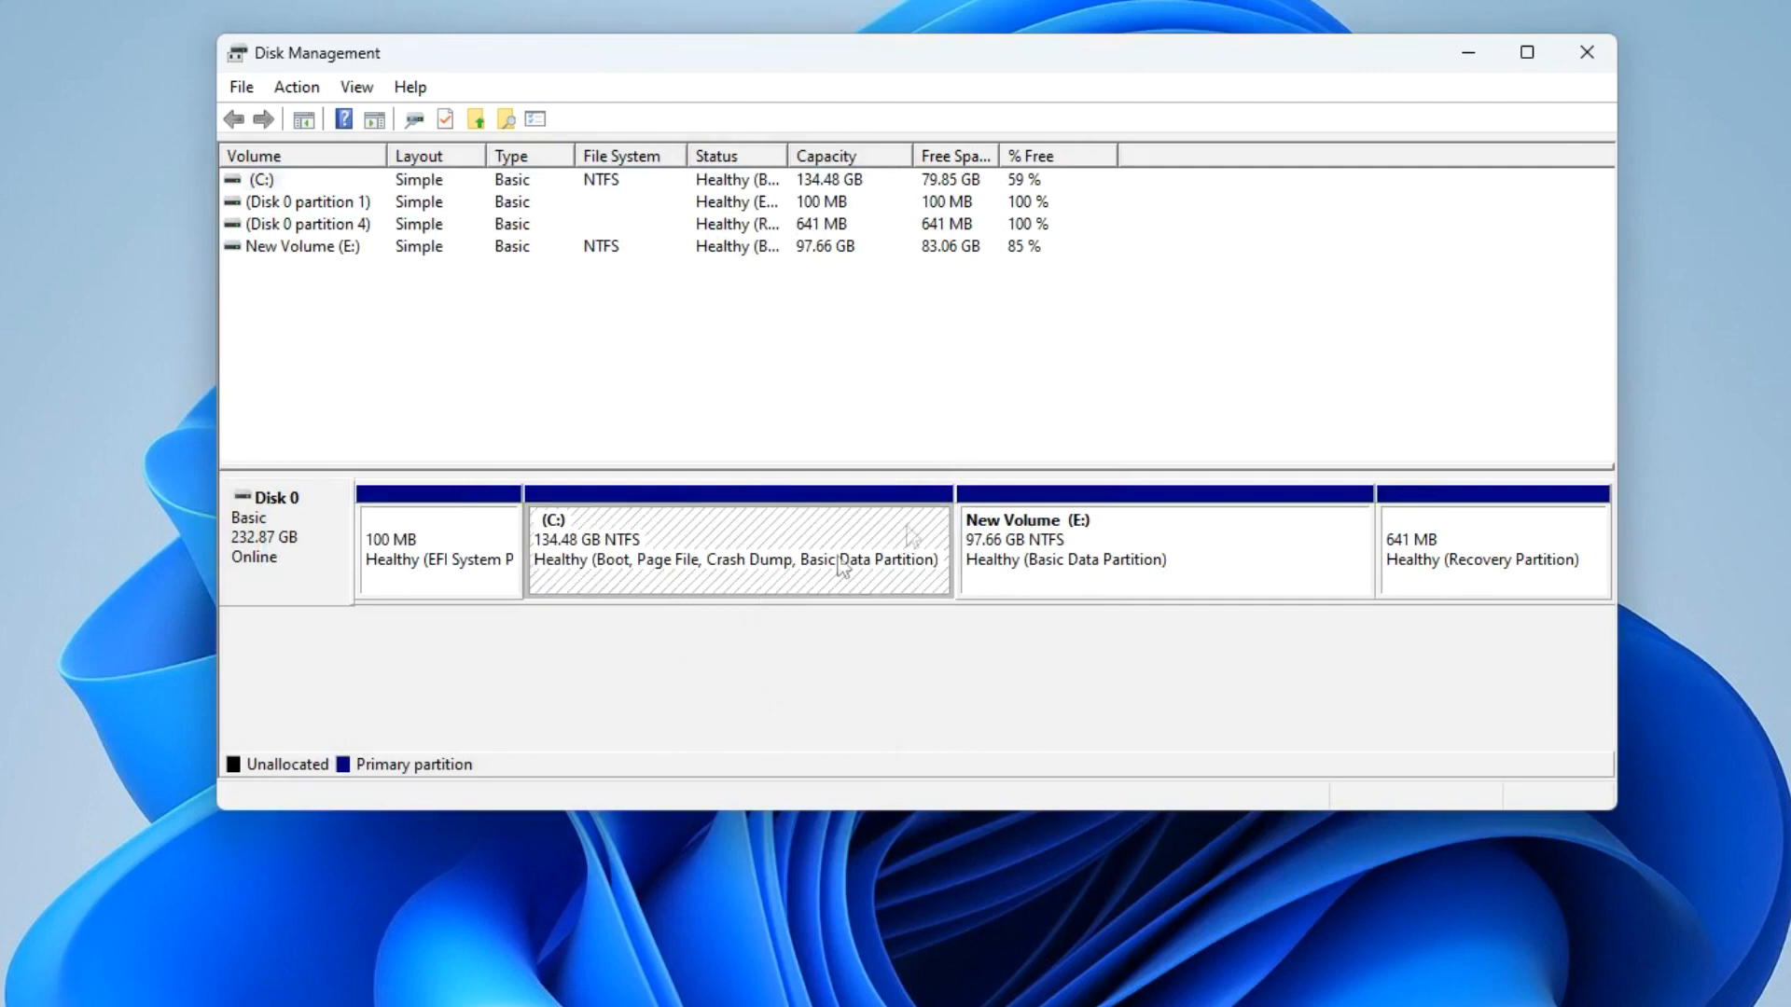
pyautogui.click(1587, 52)
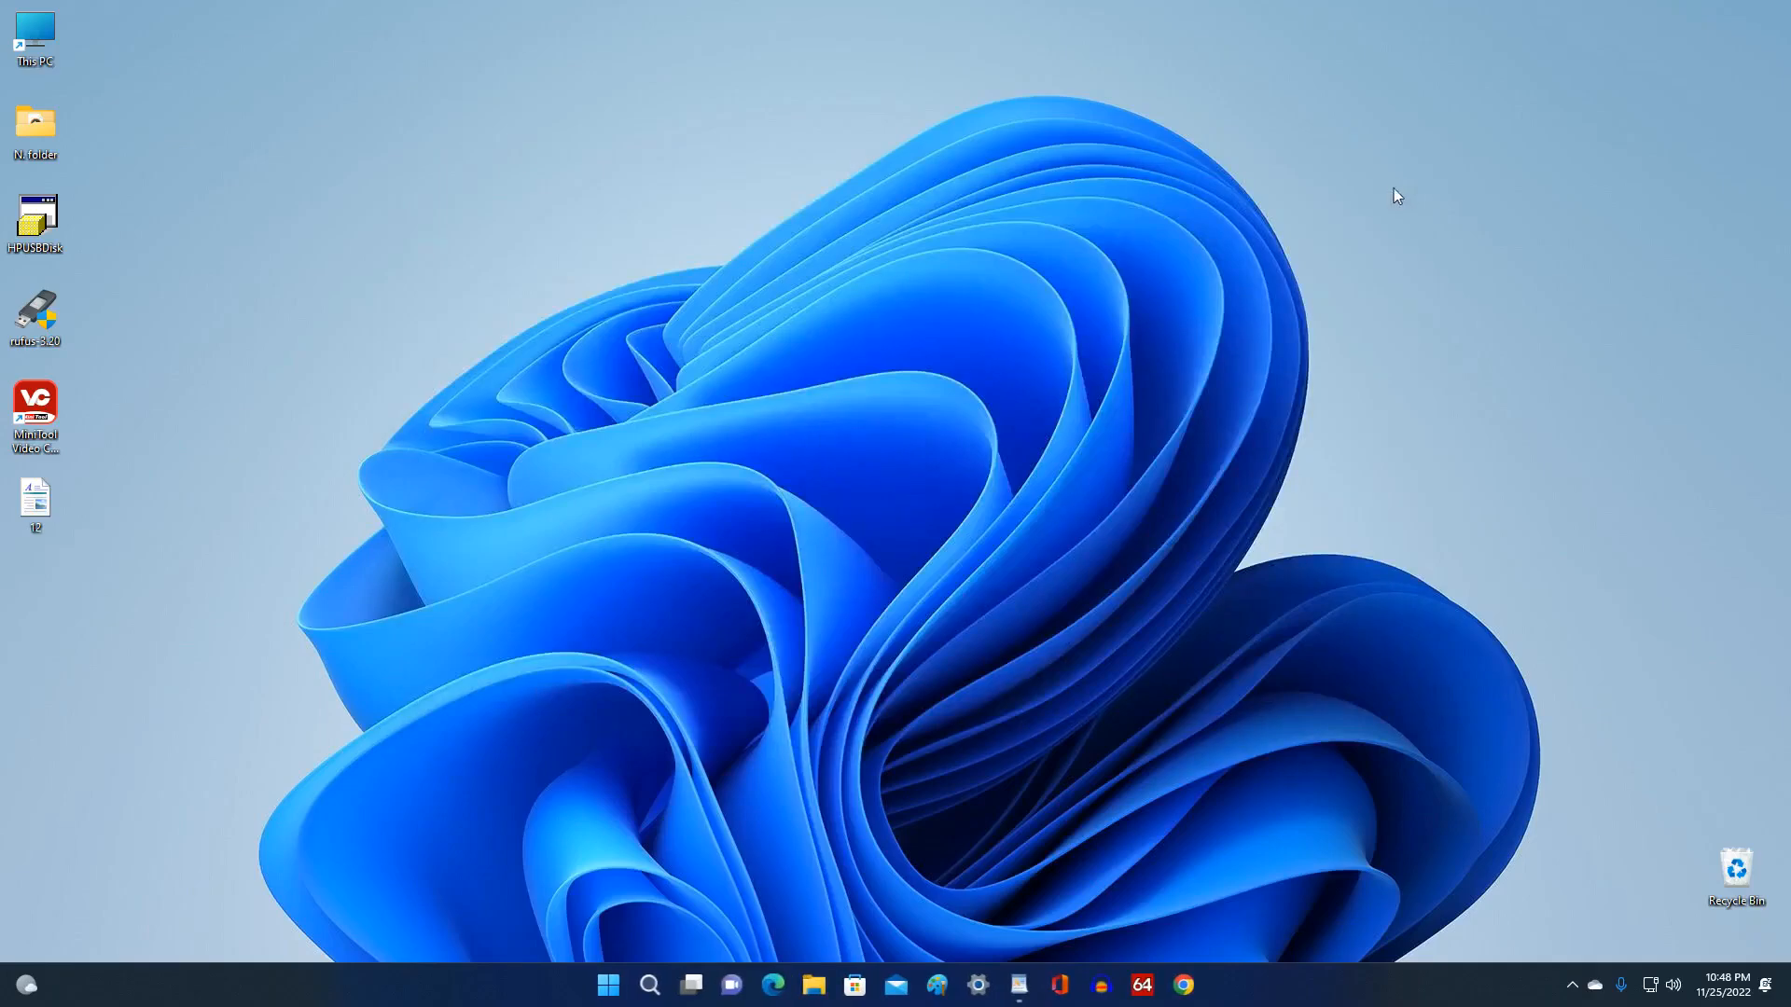
pyautogui.click(813, 986)
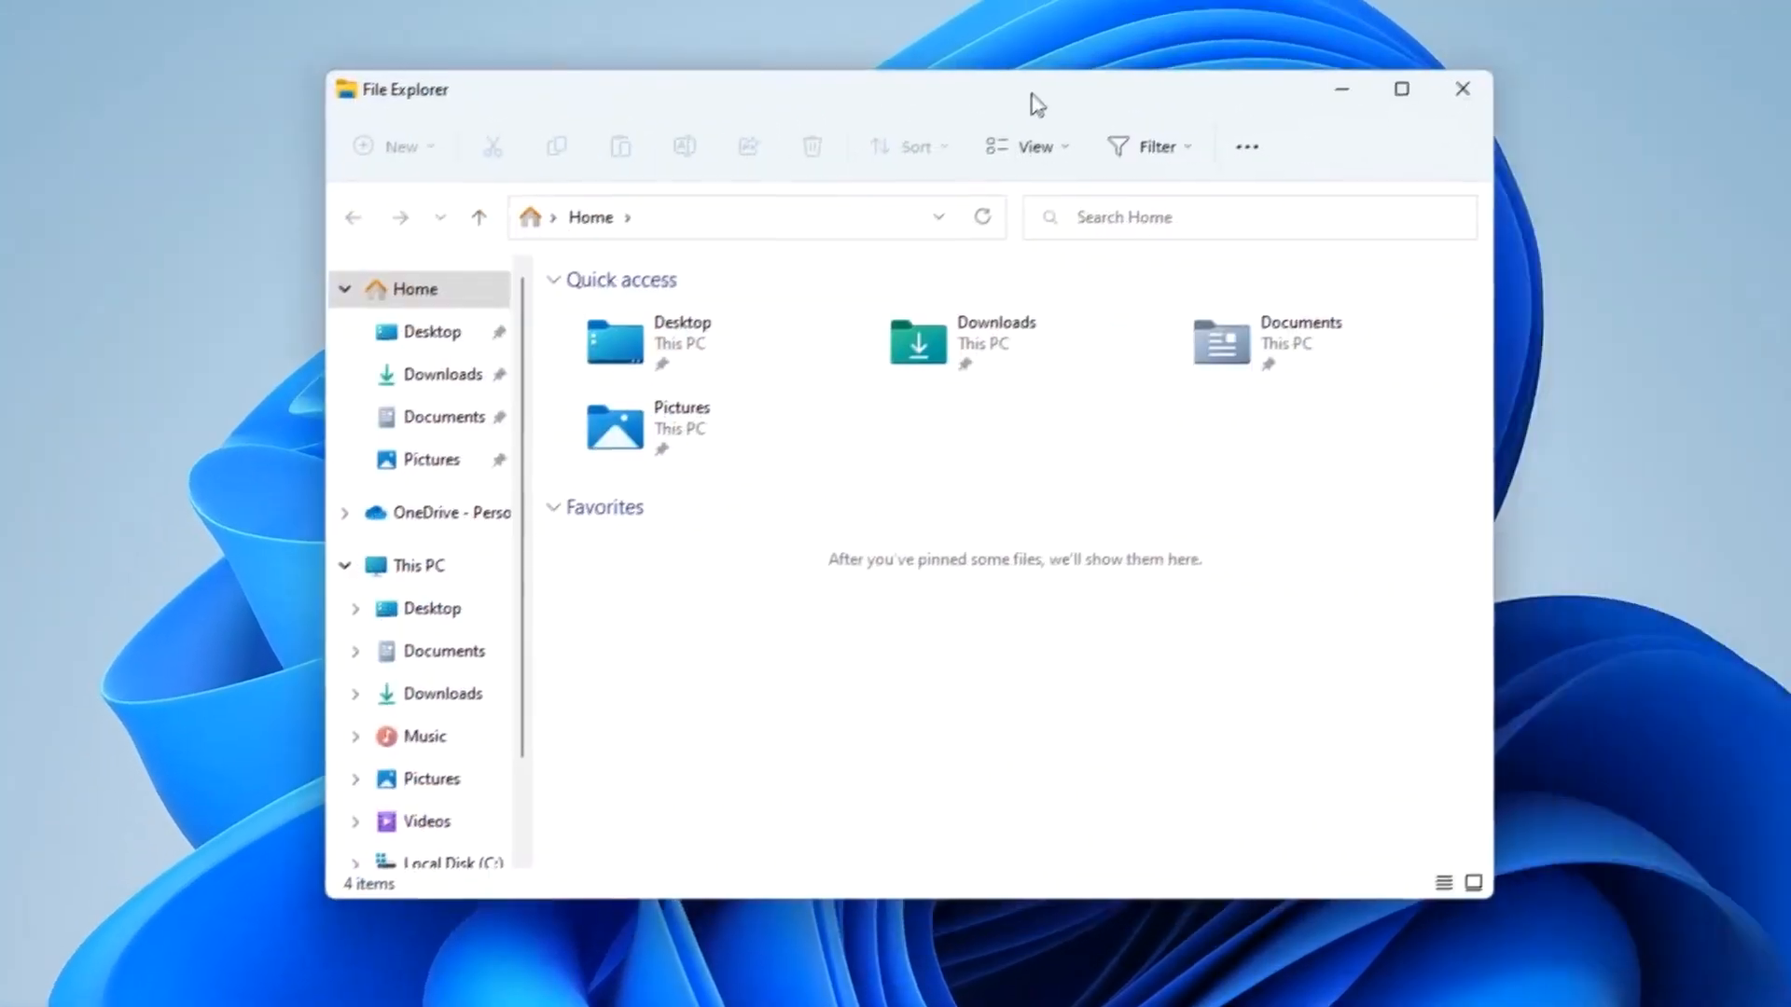
pyautogui.click(474, 571)
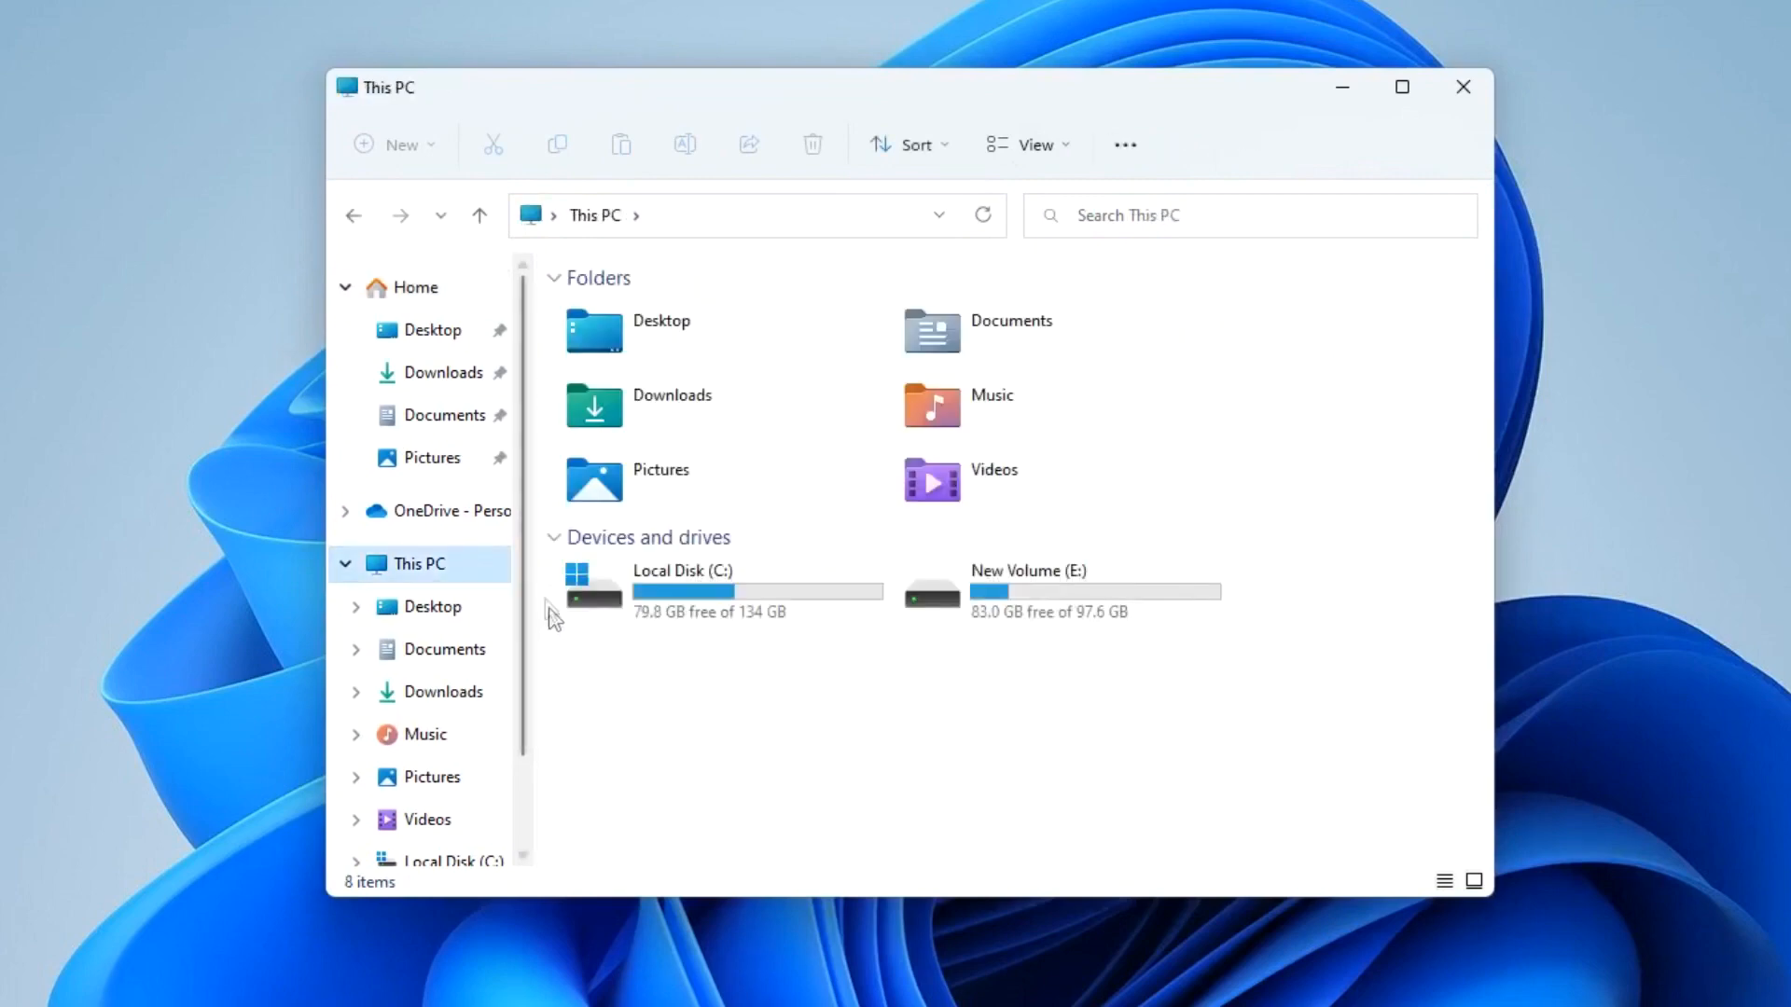